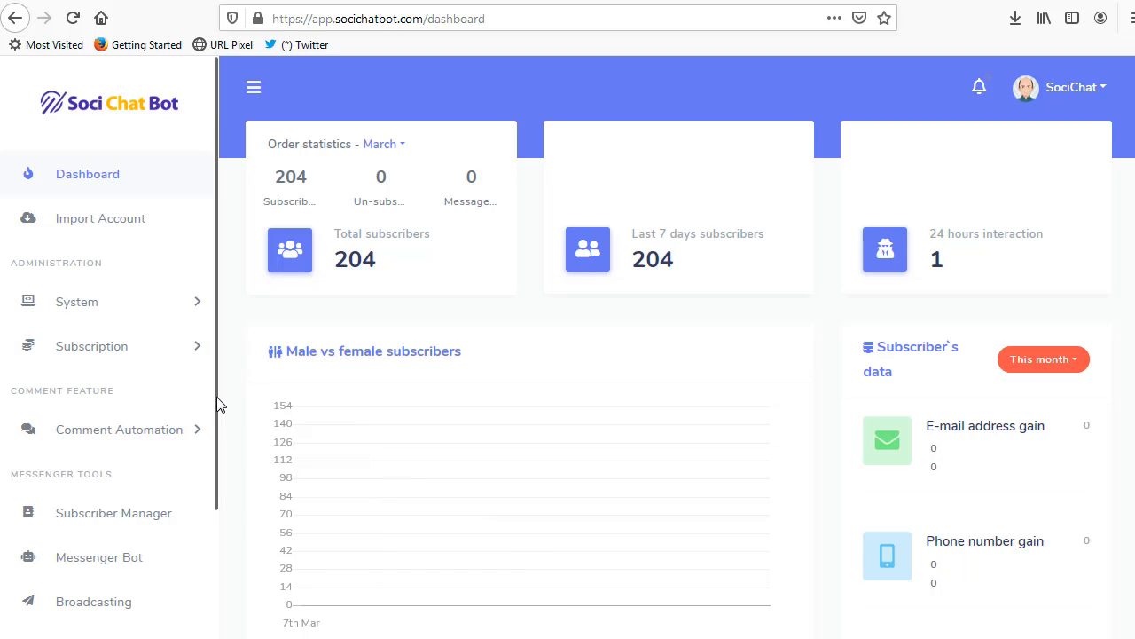
- Open the RSS Feed Post campaign list from the Social Poster section of the social posting tools
scroll(217, 417, "down", 3)
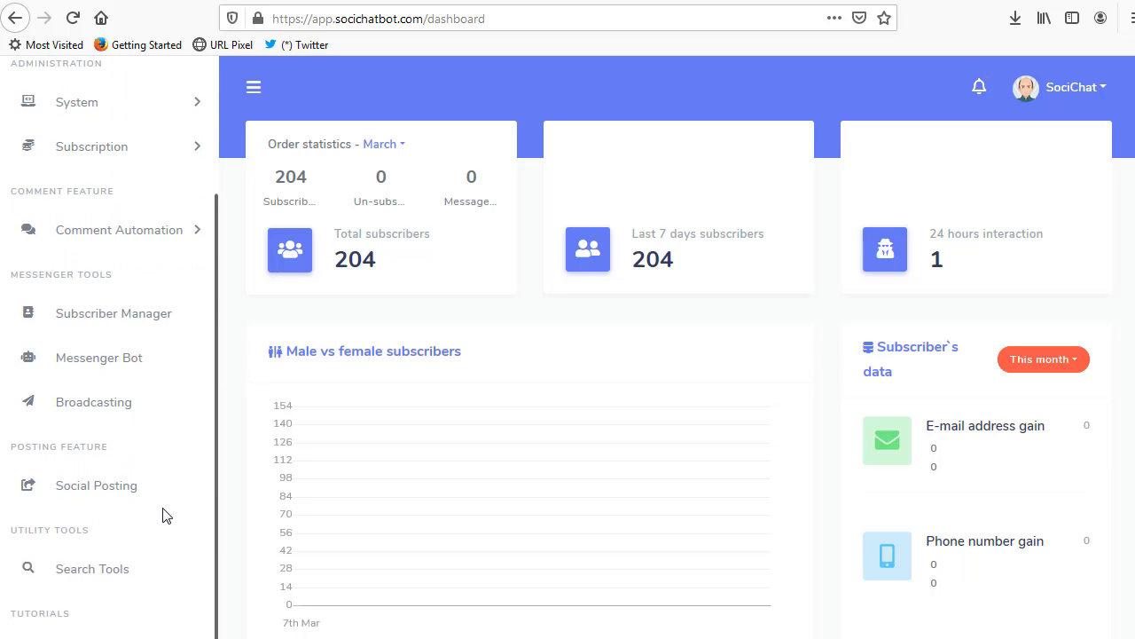
left_click(116, 494)
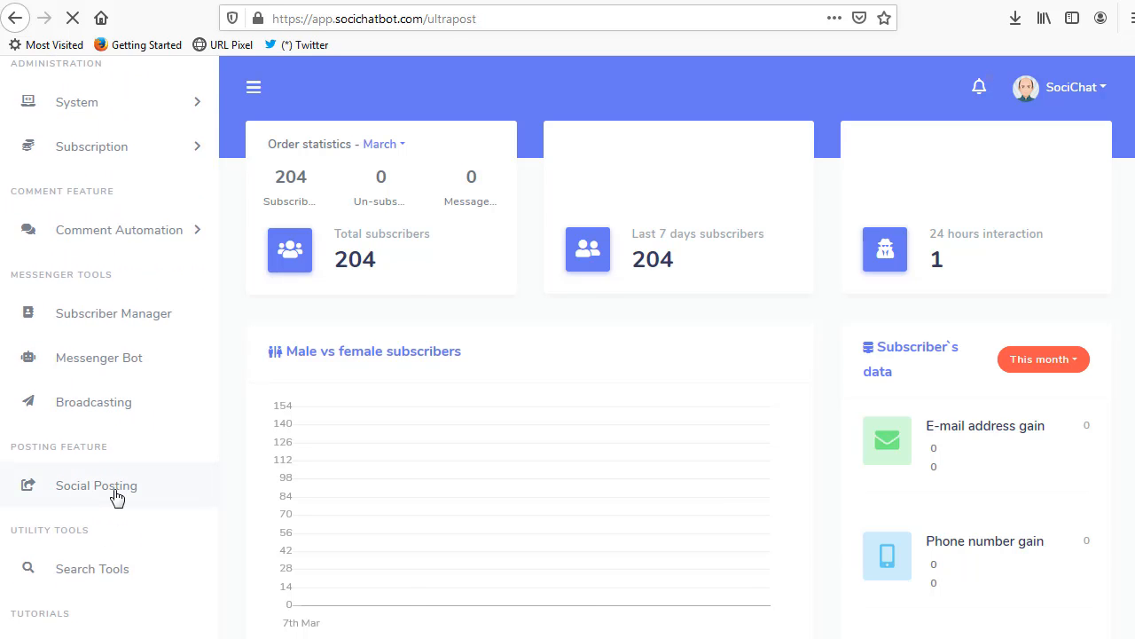
scroll(542, 399, "down", 3)
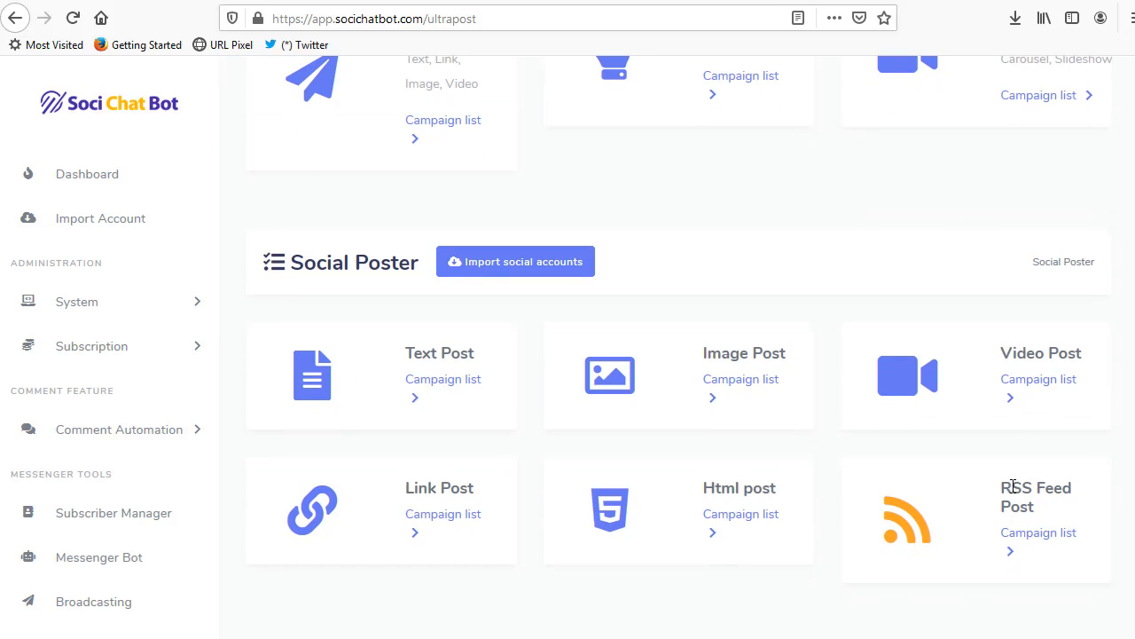
left_click_drag(1008, 487, 1013, 488)
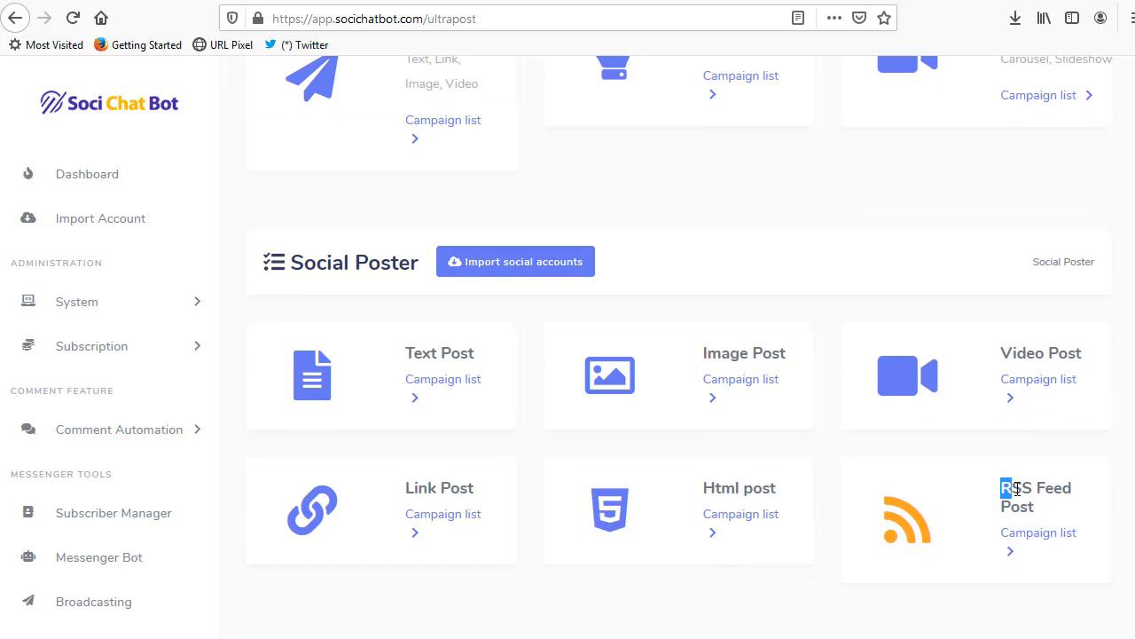
left_click(1038, 533)
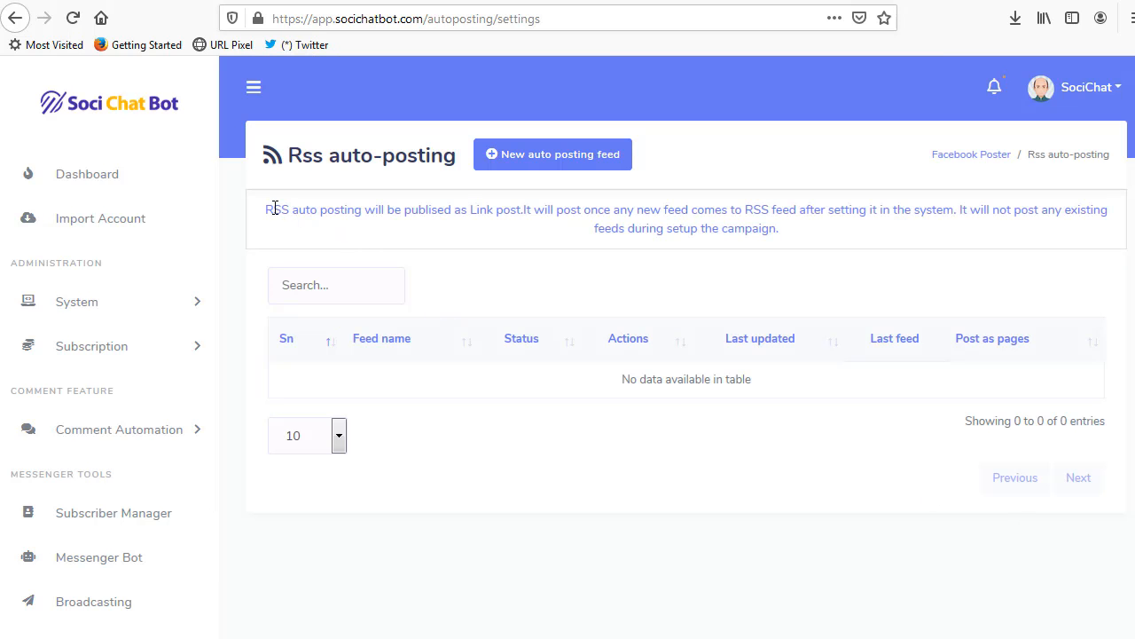
- Read the notice explaining how RSS auto-posting publishes new feed items
left_click_drag(274, 207, 400, 209)
left_click(429, 210)
left_click_drag(524, 209, 819, 219)
left_click(720, 224)
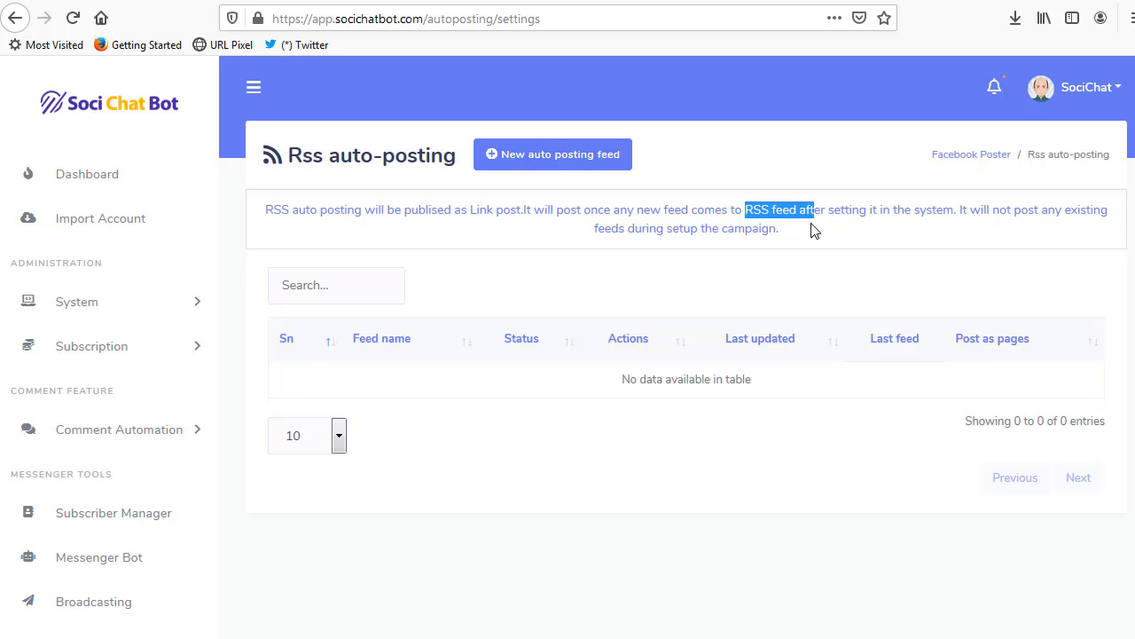
left_click(807, 241)
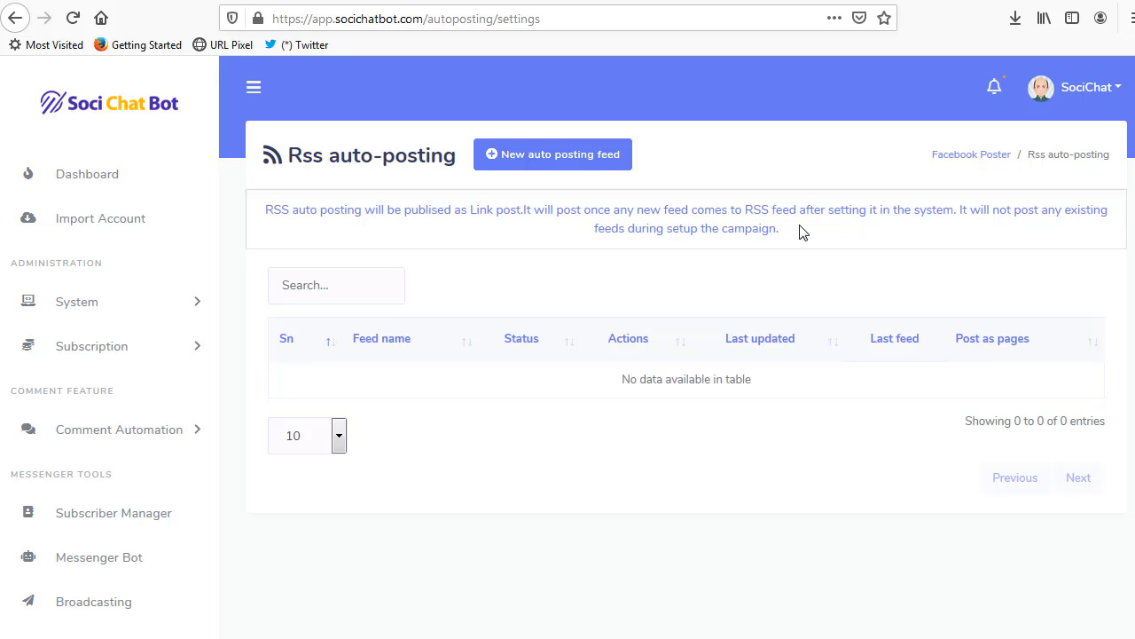
- Start a new auto-posting feed and enter the blog's name as the feed name
left_click(556, 163)
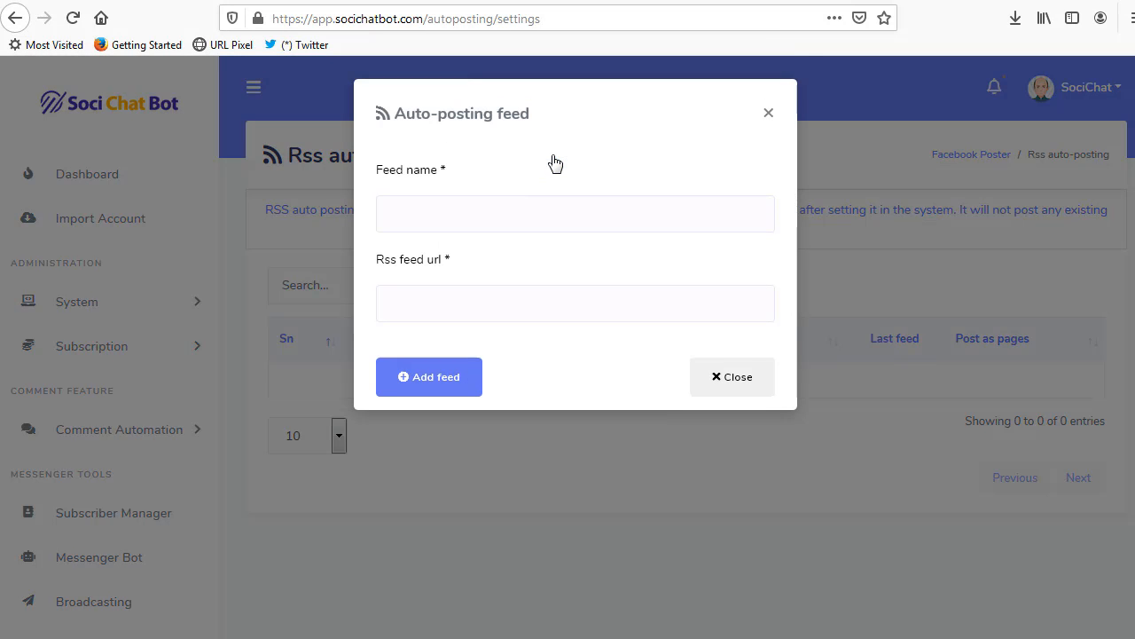
left_click(525, 206)
type("Ma")
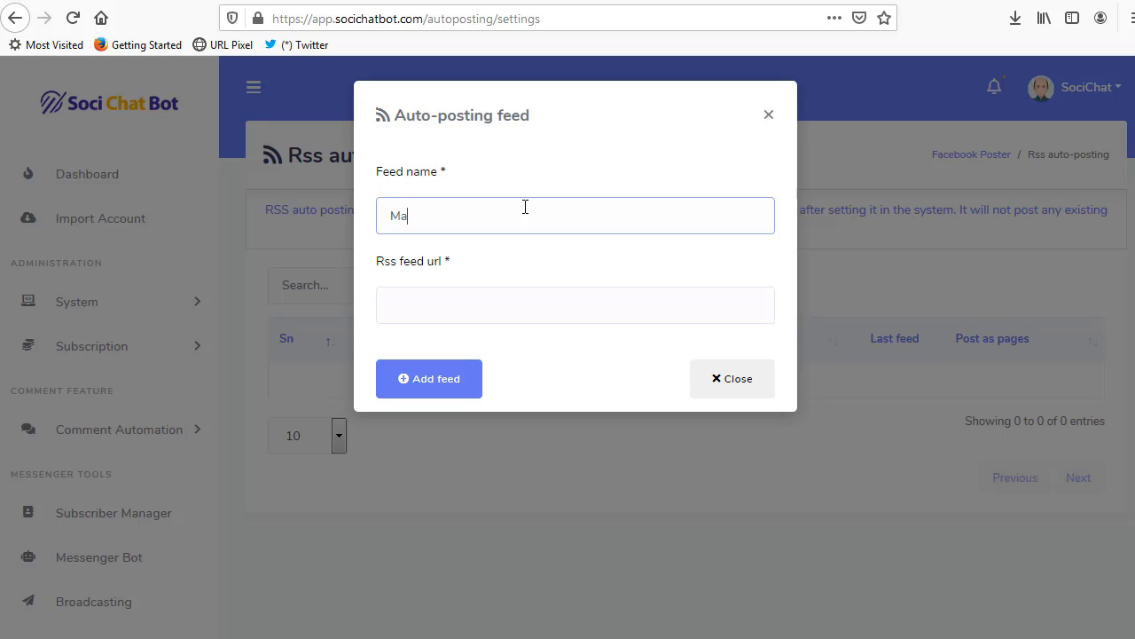
type("rk Dulisse Blog")
left_click(396, 310)
- Switch to the blog's website and copy the link address of its RSS feed
left_click(726, 1)
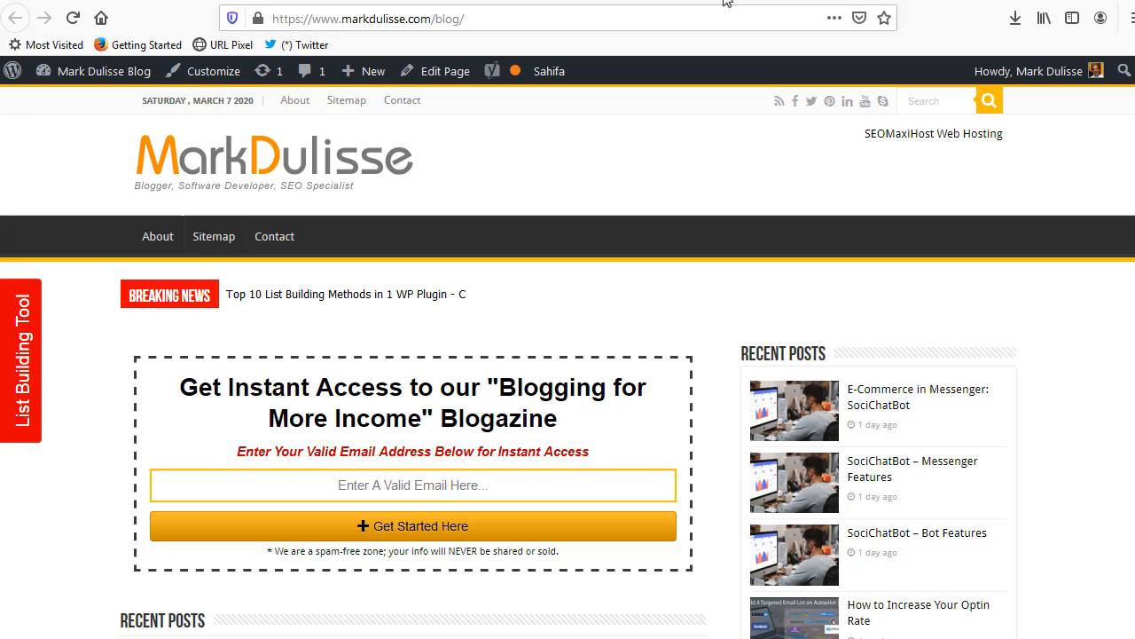
right_click(780, 103)
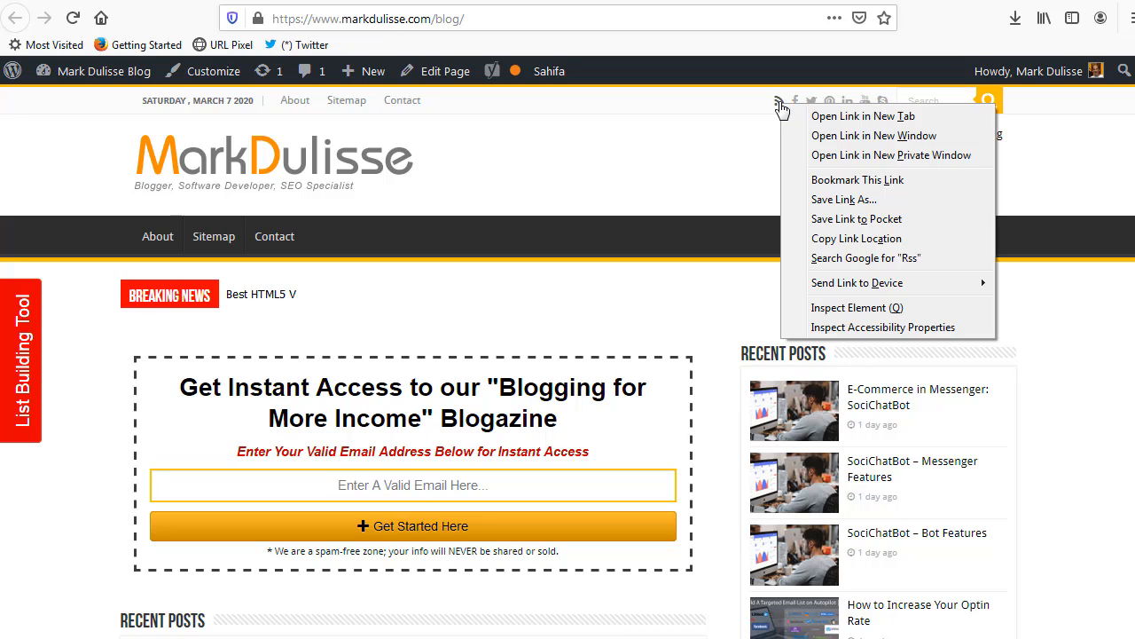
left_click(838, 238)
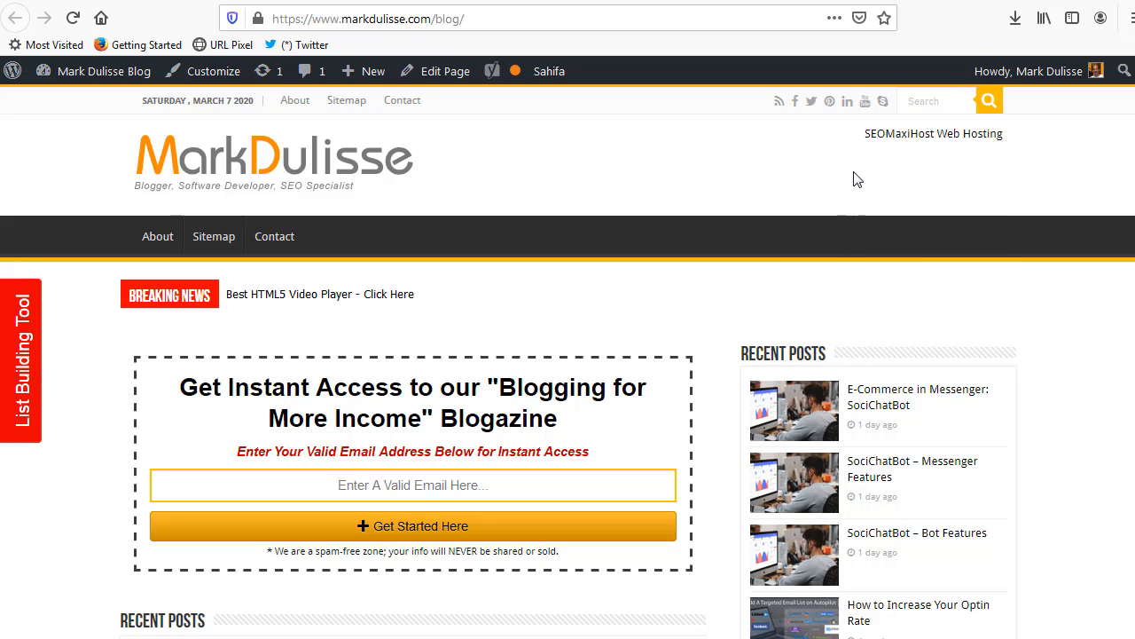
- Paste the copied feed link into a blank browser tab's address field to check the URL
key("ctrl+t")
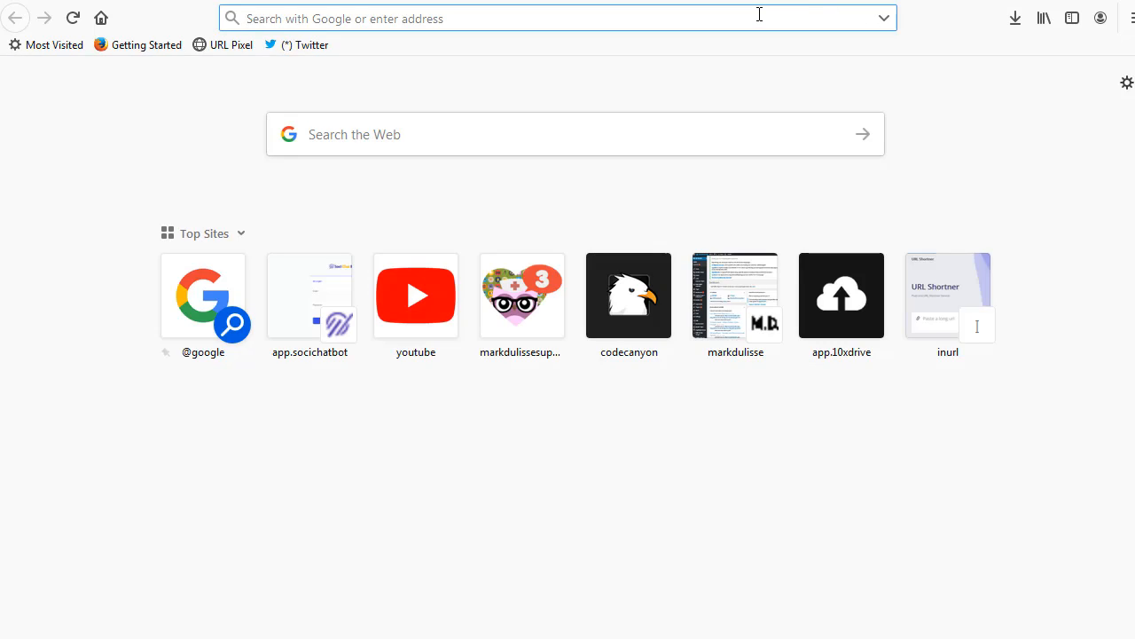
key("ctrl+v")
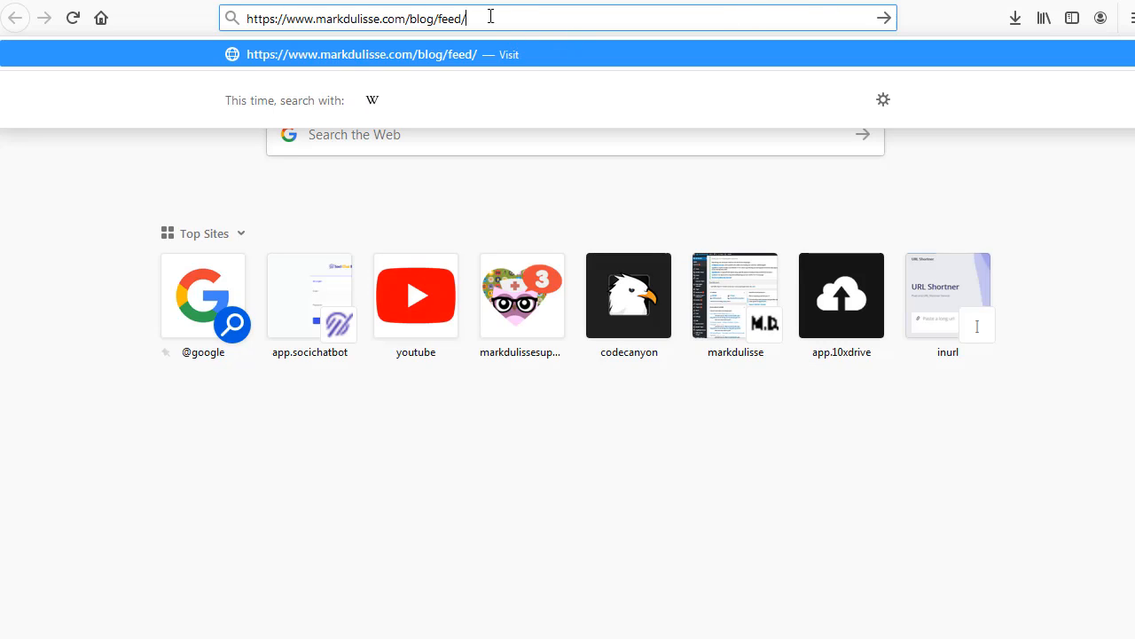
left_click_drag(491, 16, 234, 20)
left_click(473, 17)
left_click(478, 19)
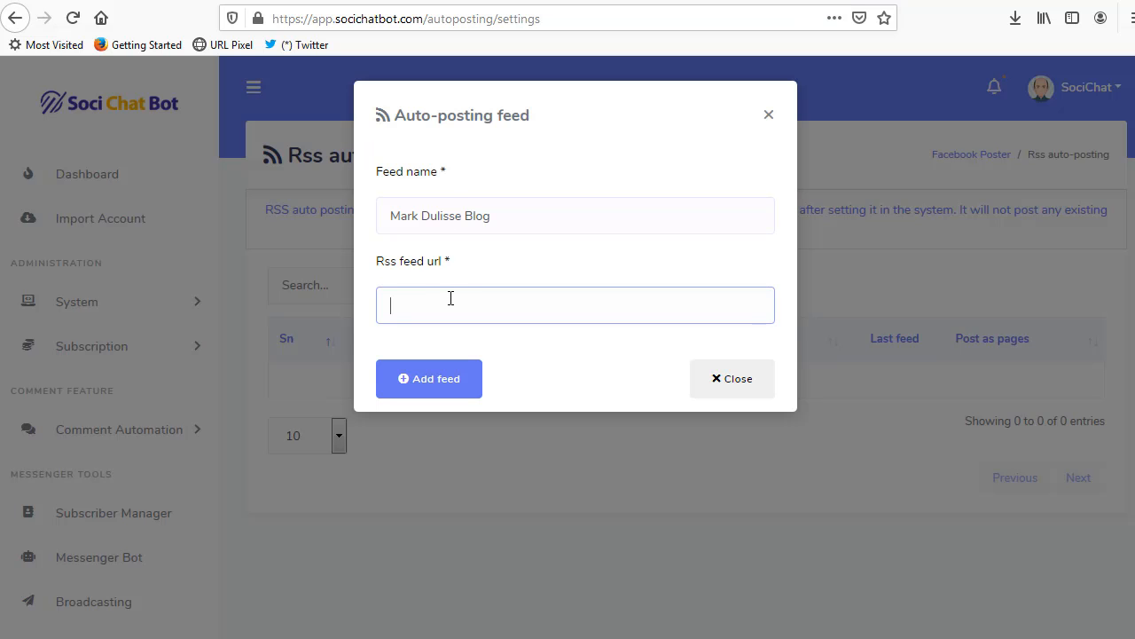
- Enter the copied blog feed address as the RSS feed URL and add the feed
key("ctrl+v")
left_click(444, 378)
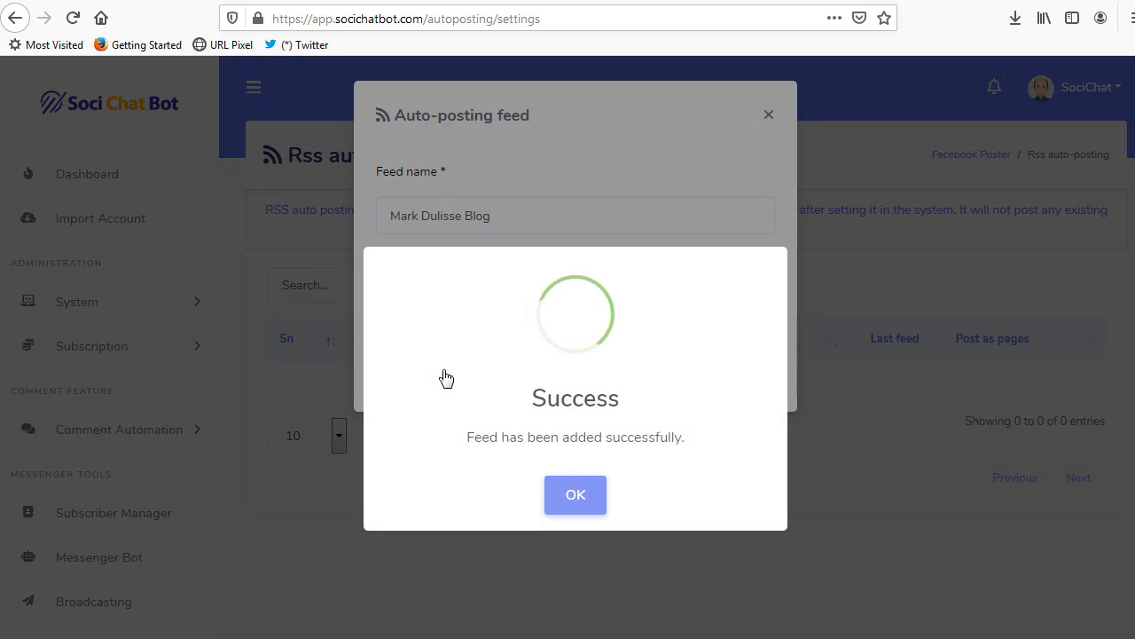
left_click(570, 502)
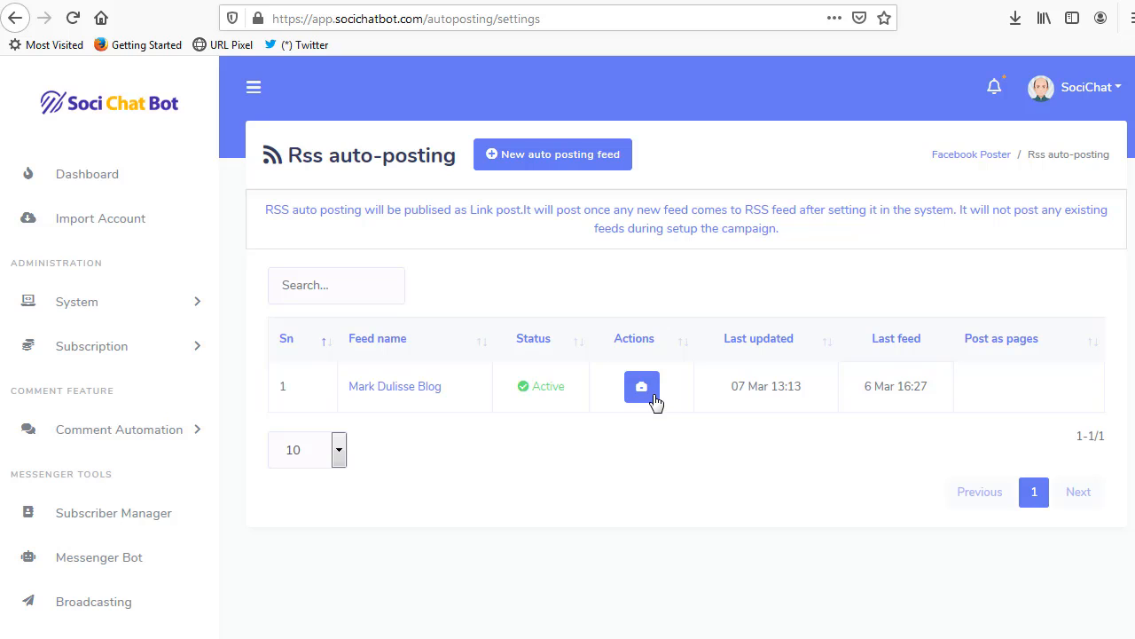
- Open the new feed's campaign settings and choose the Tips and Products and Real Estate Company Demo Facebook pages for posting
left_click(642, 388)
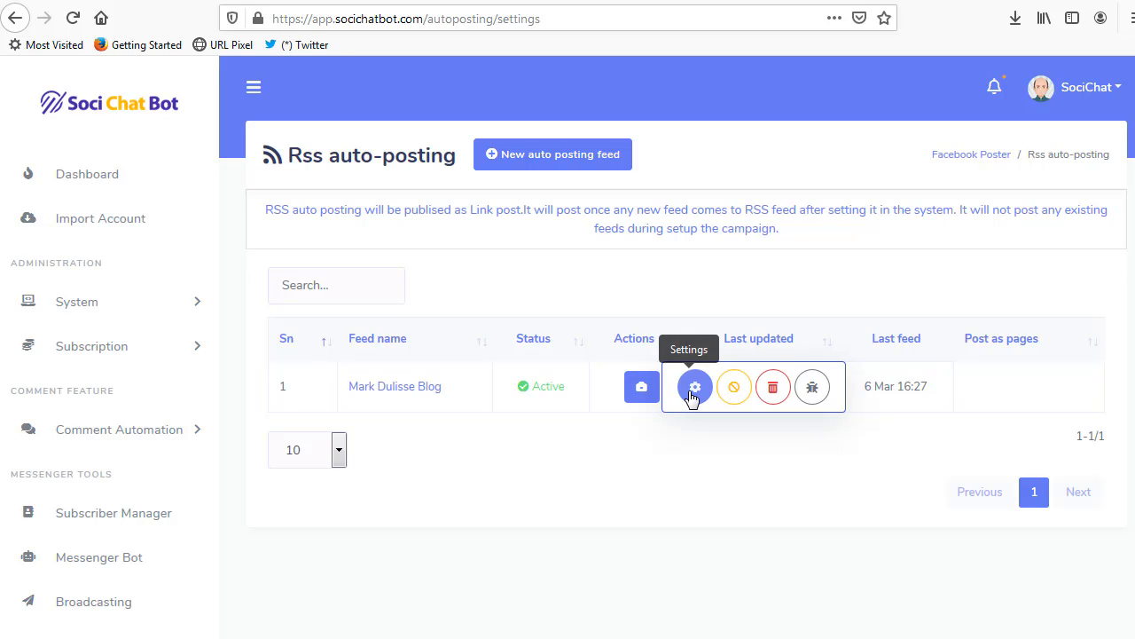
left_click(694, 390)
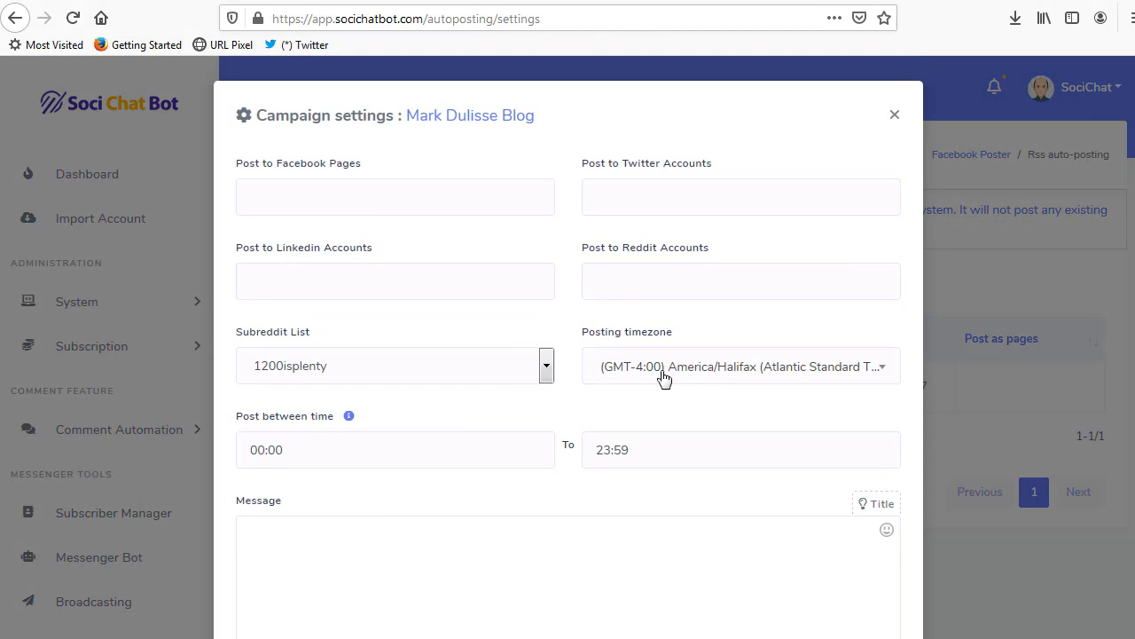
left_click(464, 206)
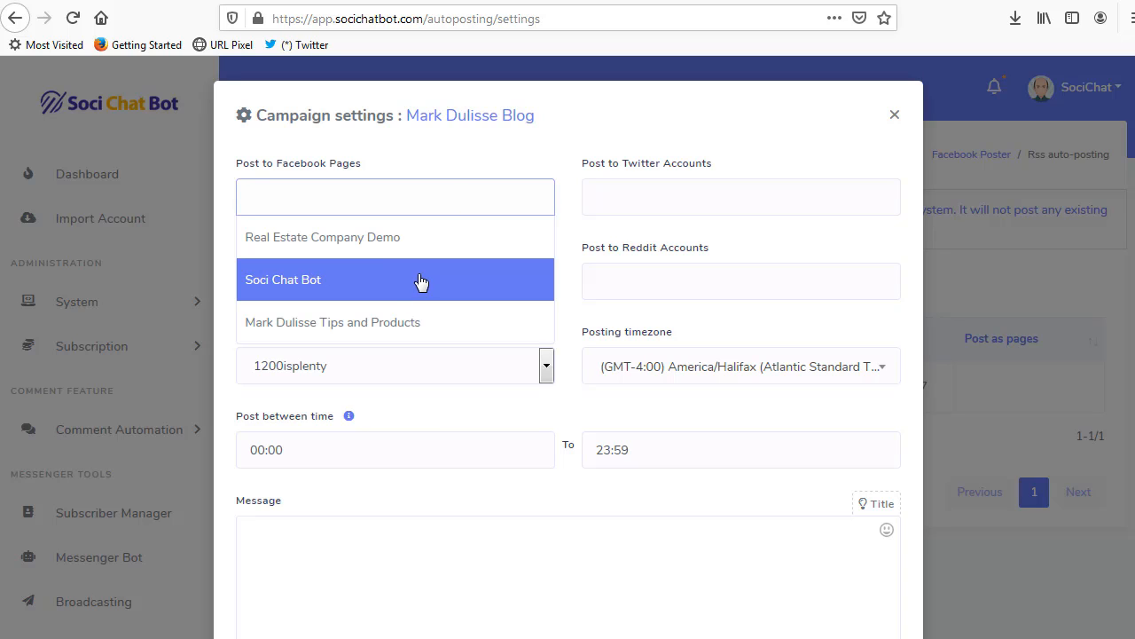
left_click(360, 321)
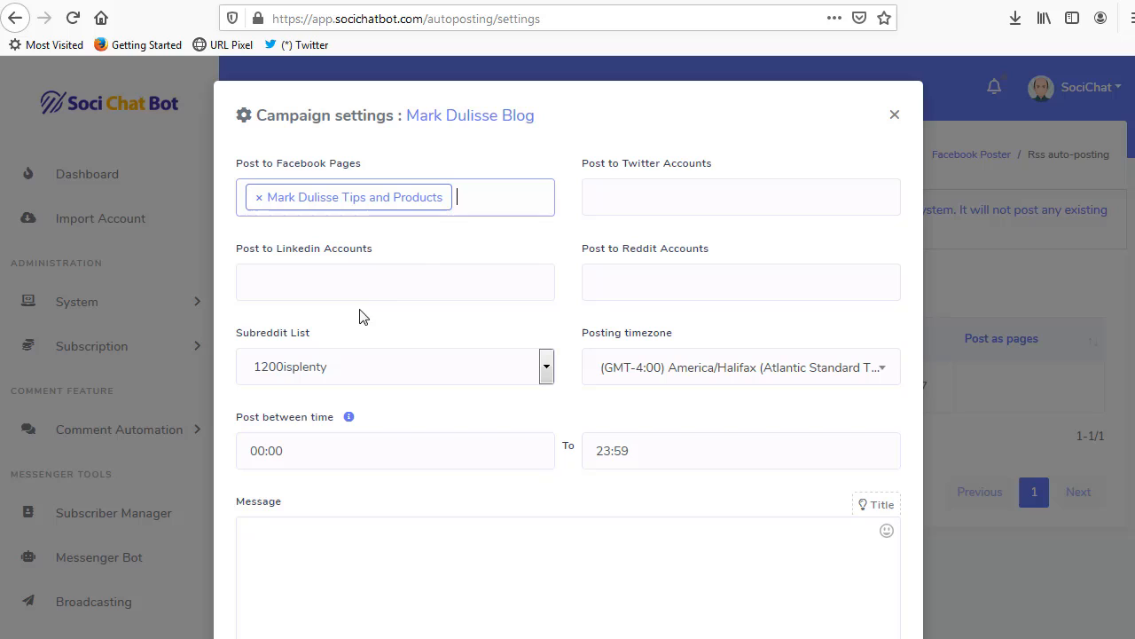
left_click(492, 208)
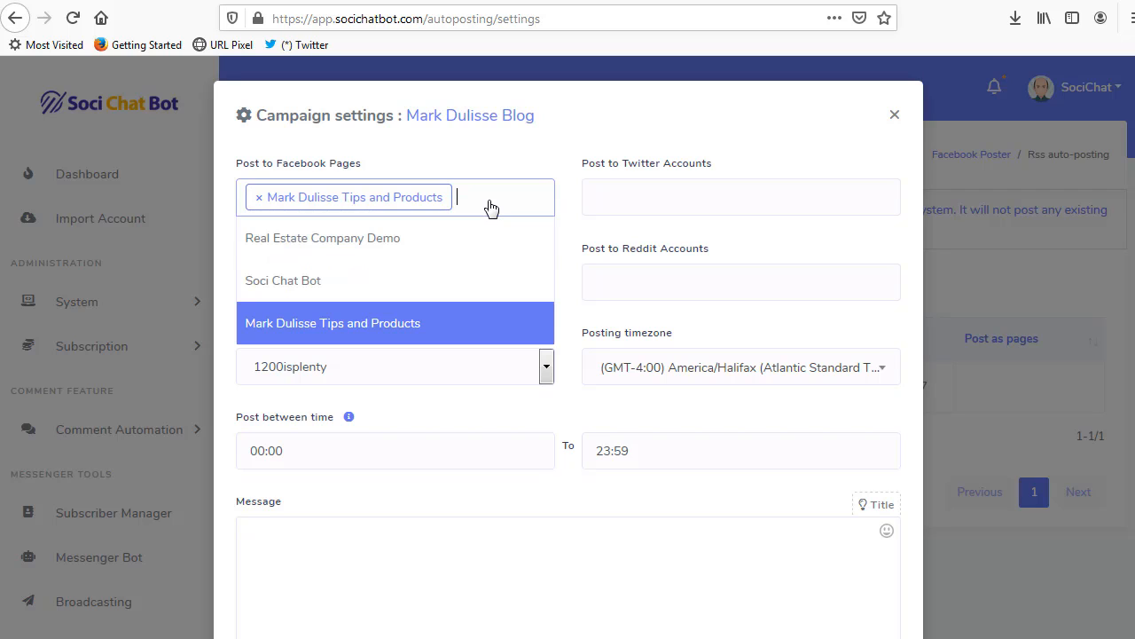
left_click(429, 246)
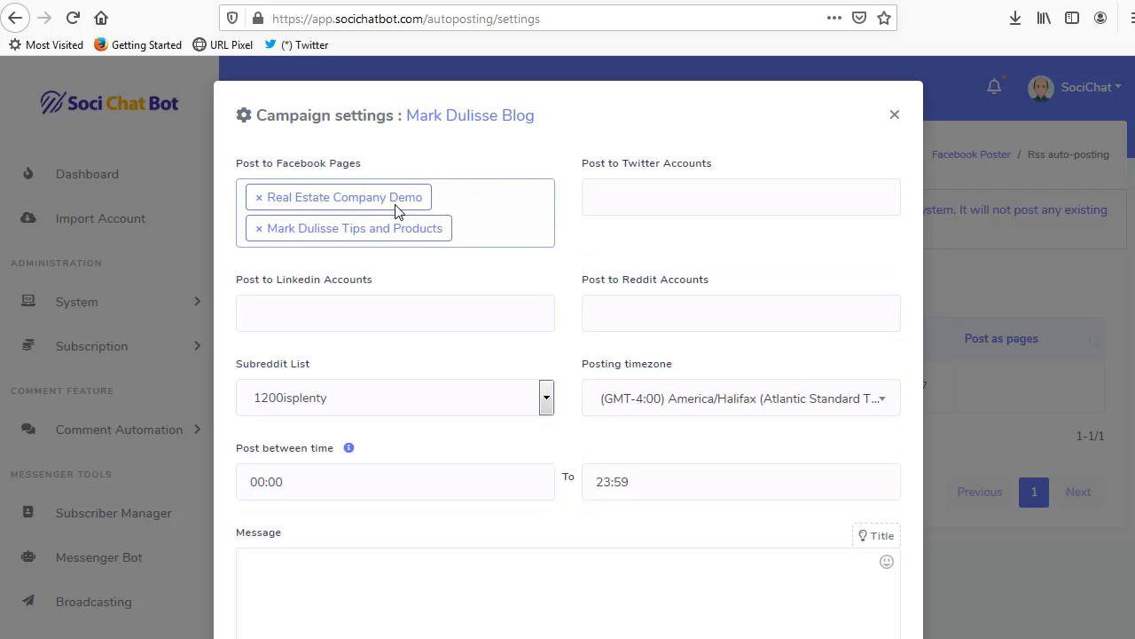
- Select the owner's Twitter and LinkedIn accounts as additional posting destinations for the campaign
left_click(671, 199)
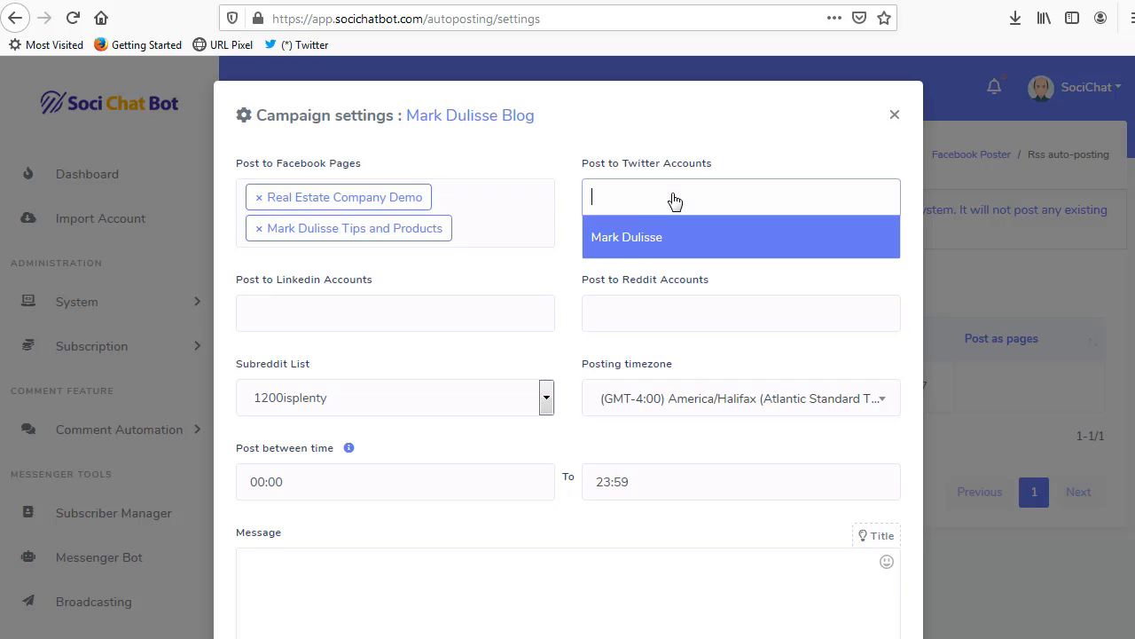
left_click(640, 240)
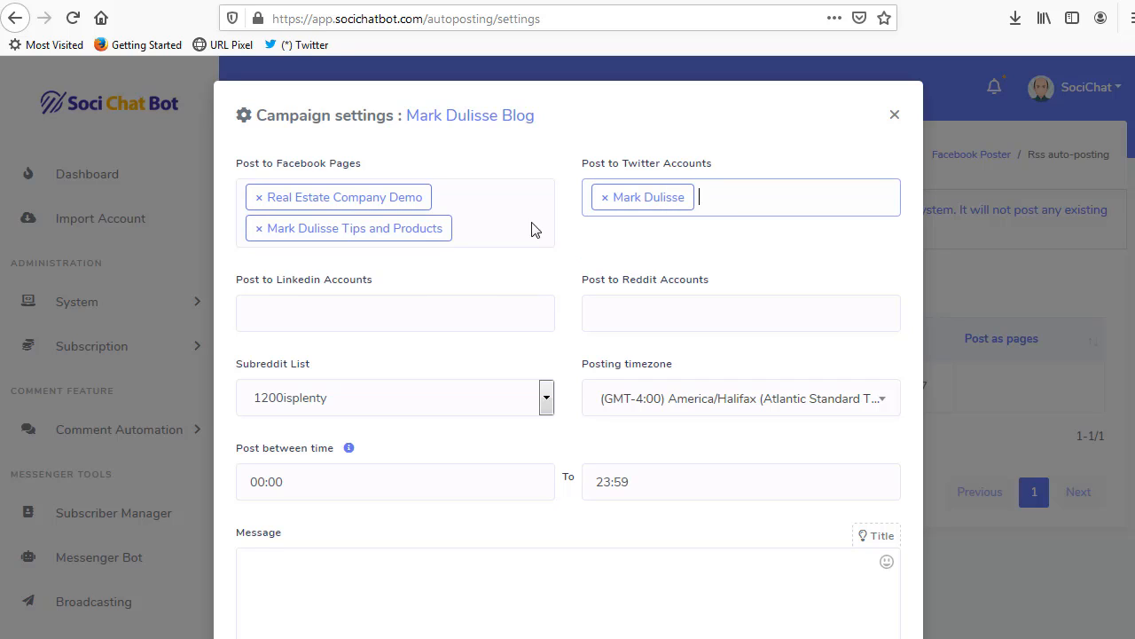
left_click(418, 315)
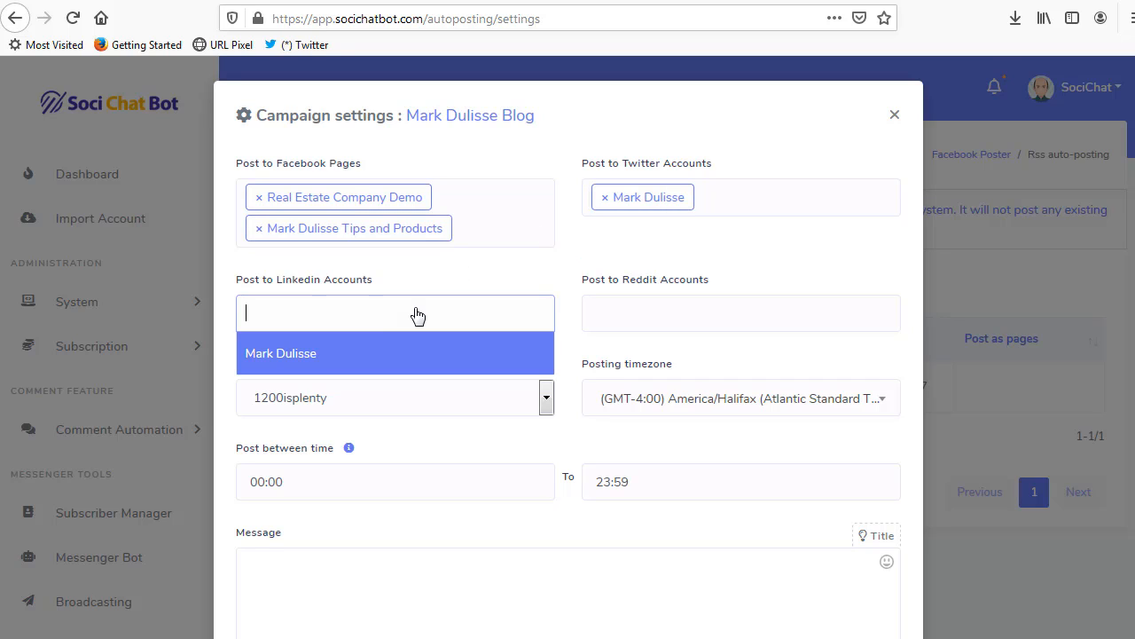
left_click(369, 363)
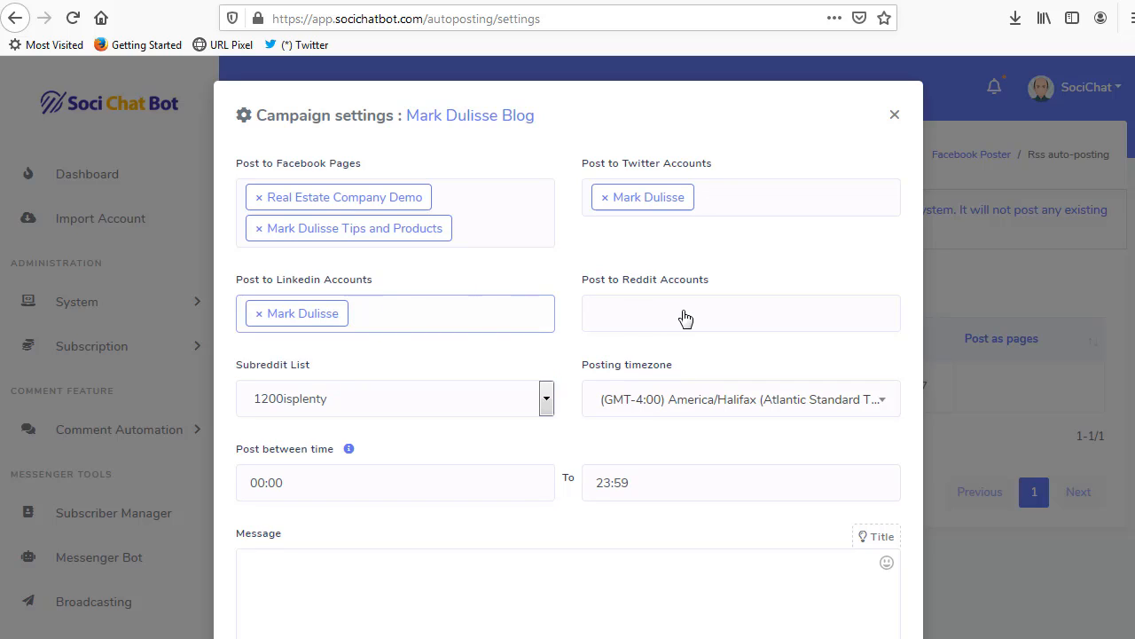
- Read the help note on the Post between time setting
scroll(631, 352, "down", 2)
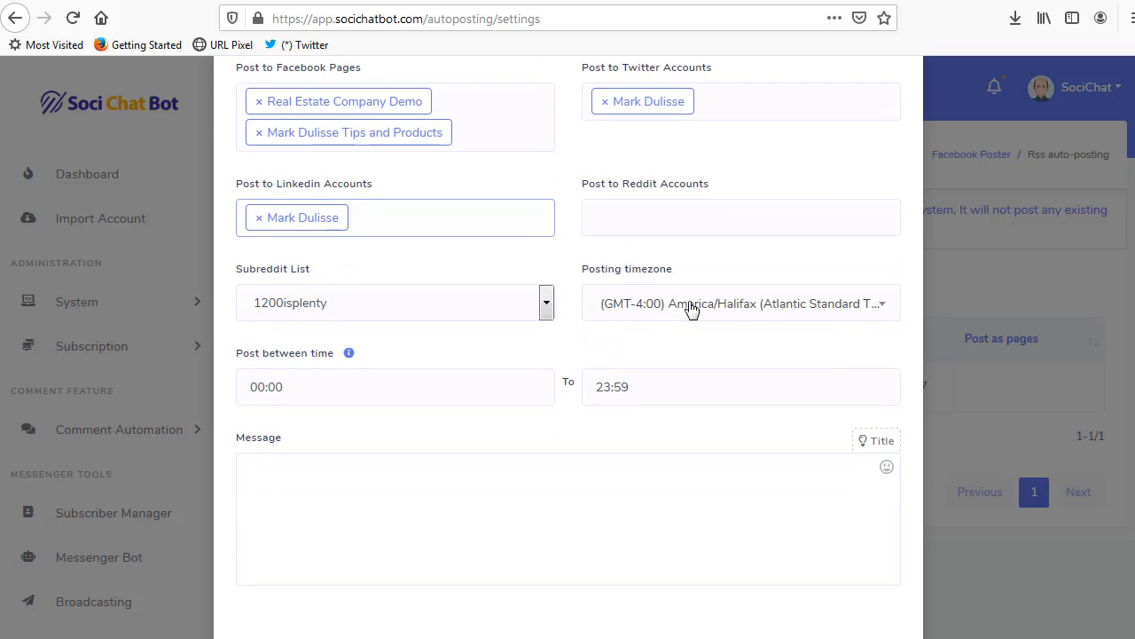
left_click(349, 354)
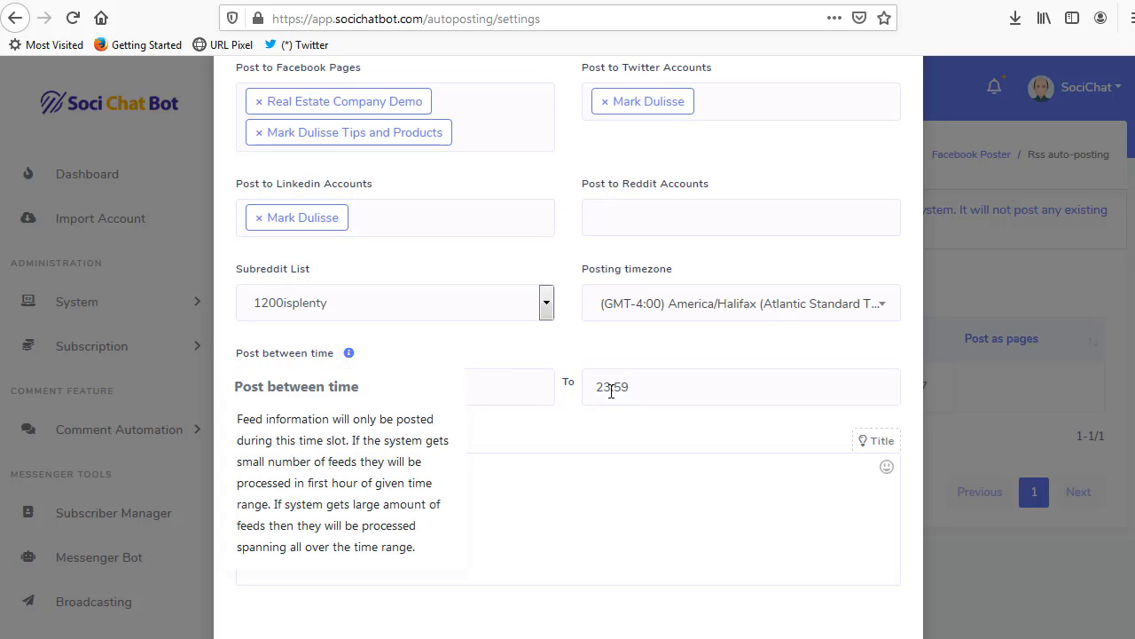
left_click(657, 387)
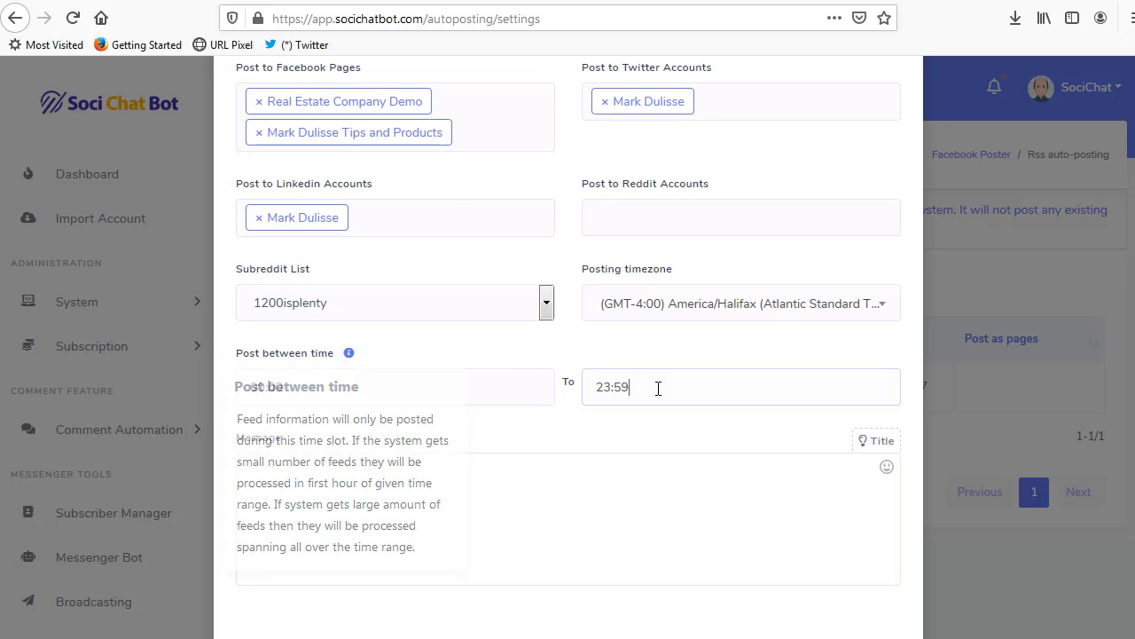
- Set the campaign message to "#TITLE#, check this out. :)" using the title placeholder, and create the campaign
left_click(611, 486)
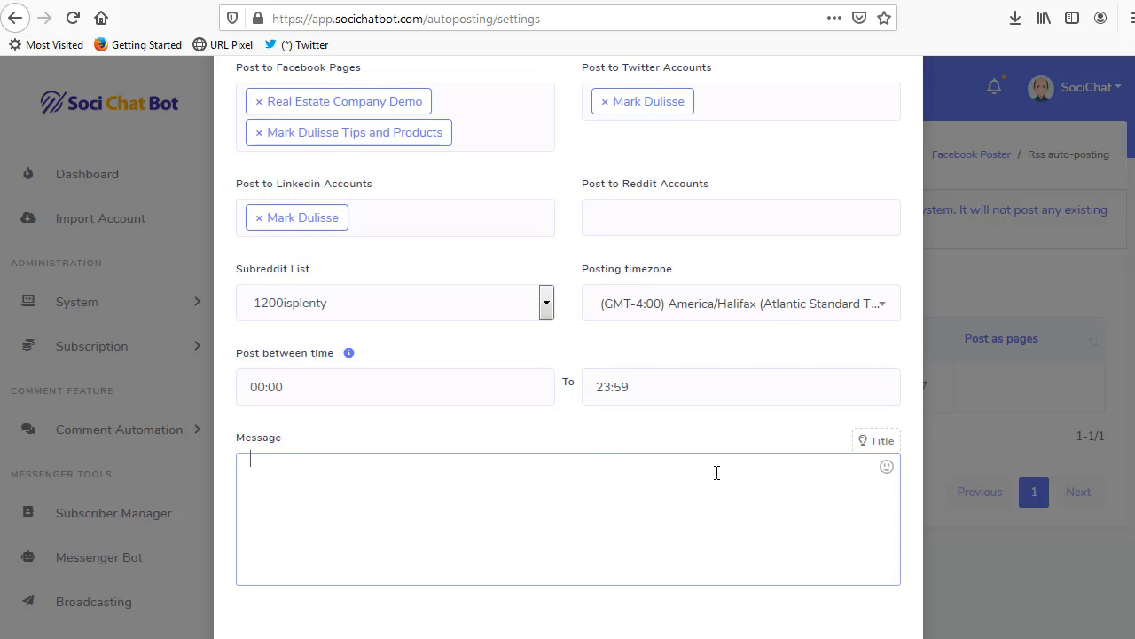
left_click(875, 446)
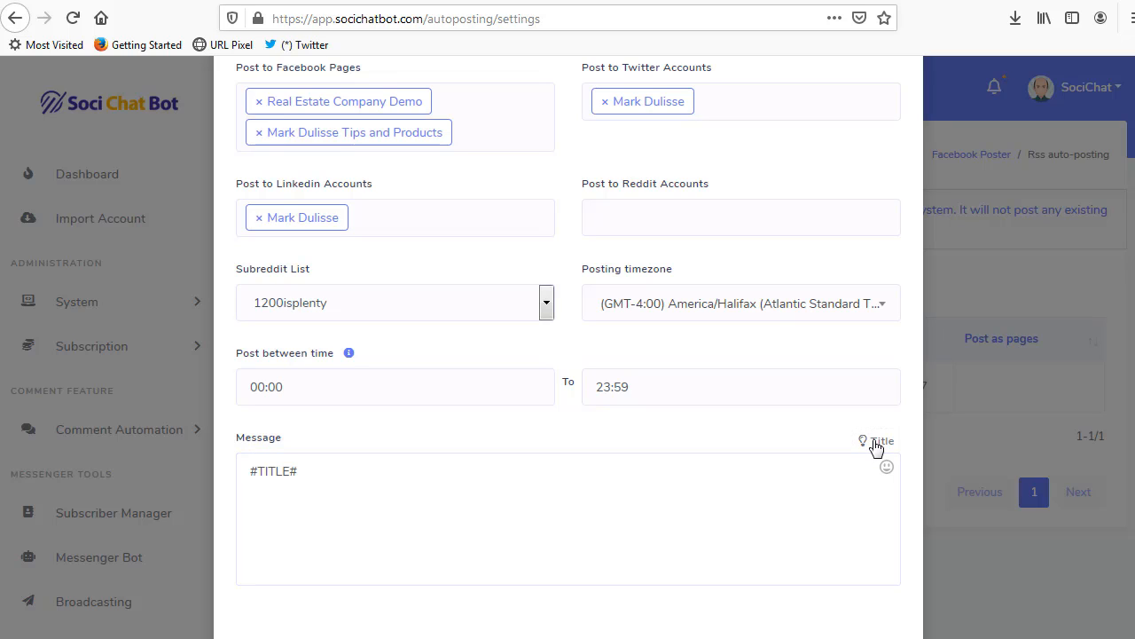
left_click(424, 490)
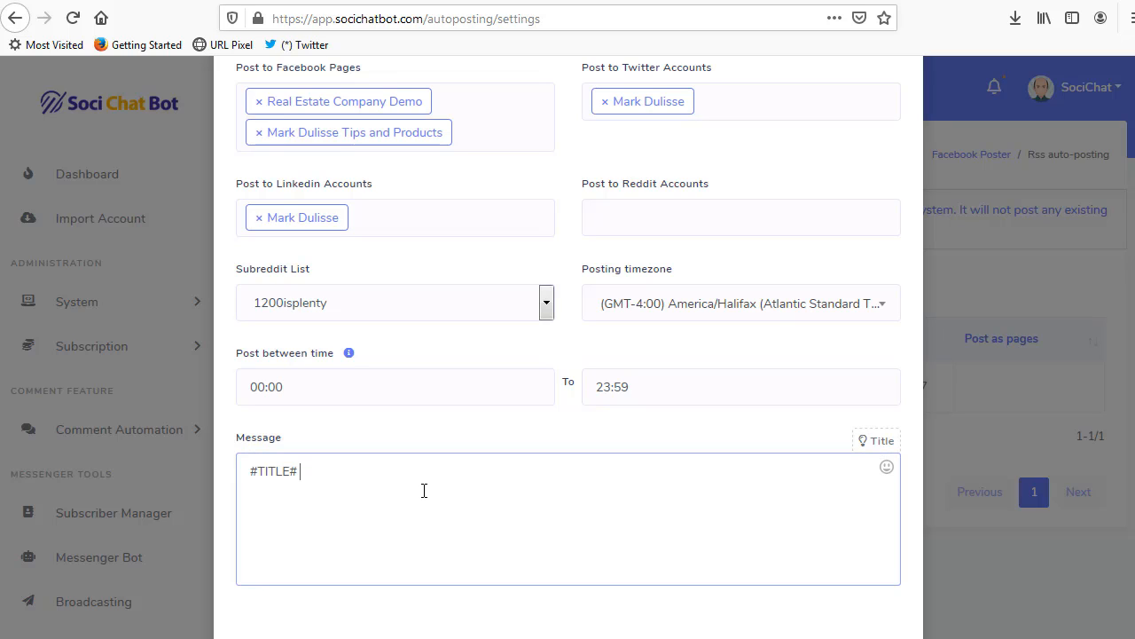
type(", check this out. :)")
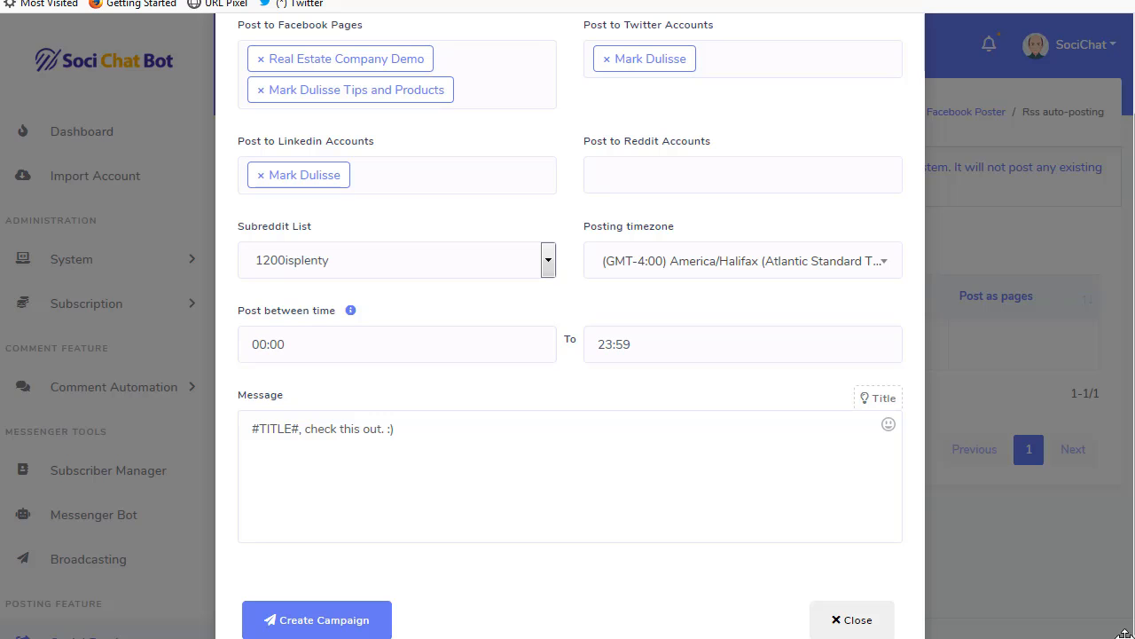
left_click(374, 619)
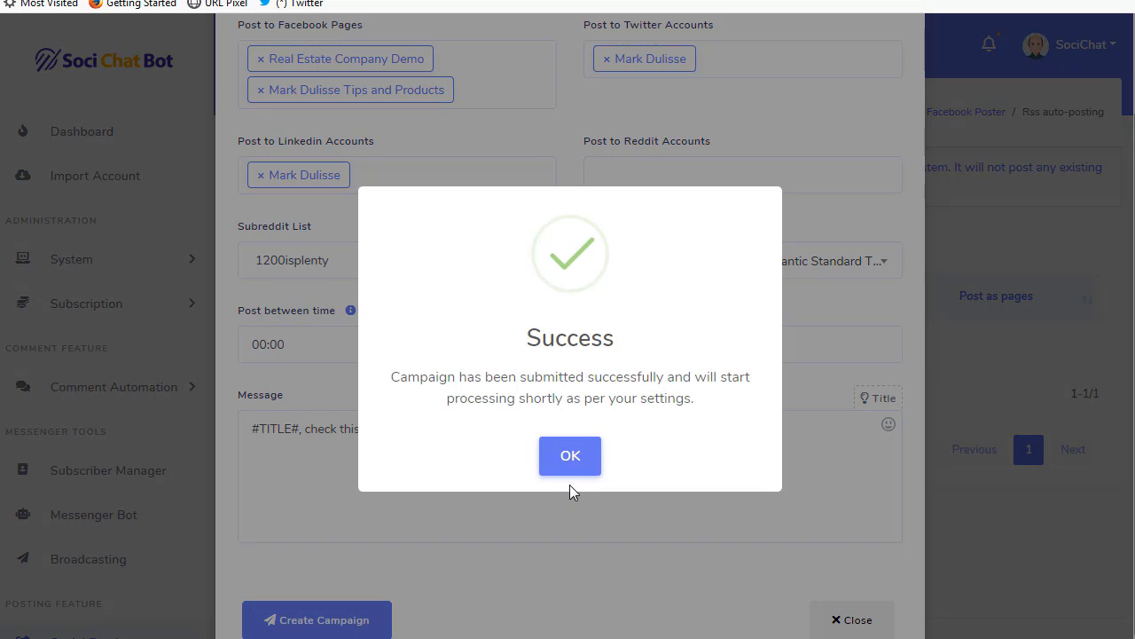
- Dismiss the campaign confirmation and close the campaign settings
left_click(572, 457)
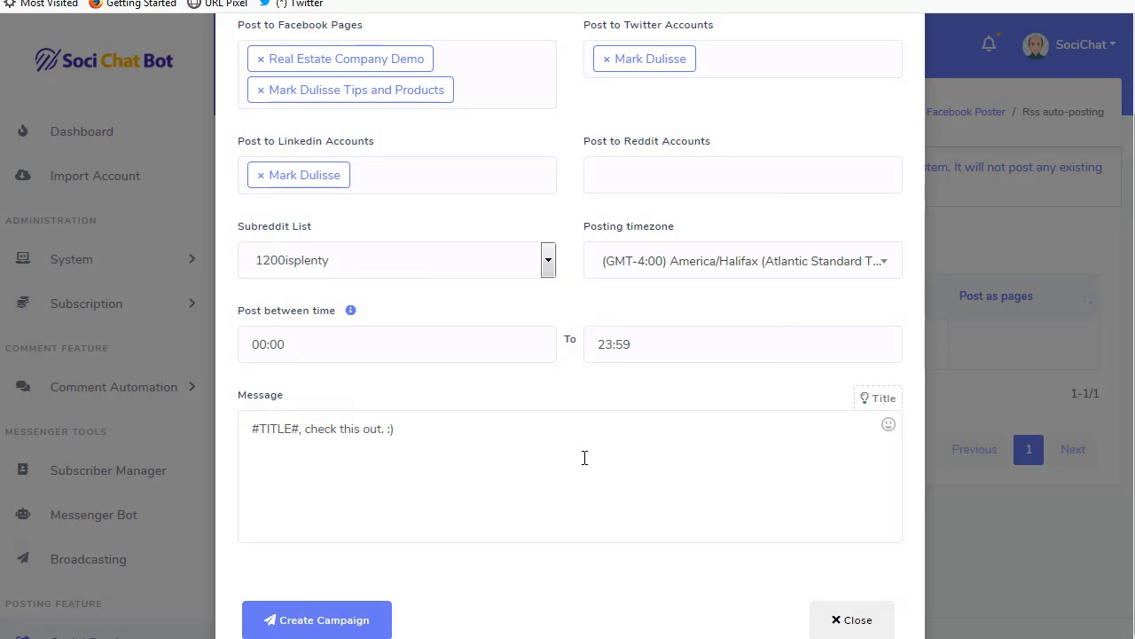
scroll(585, 458, "up", 2)
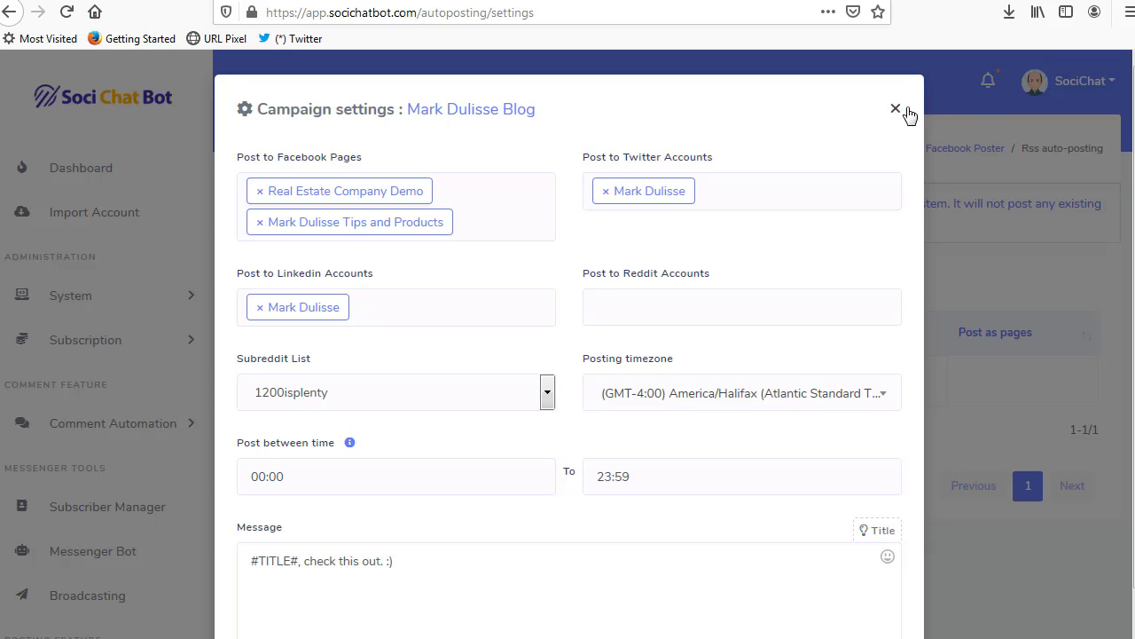
left_click(896, 112)
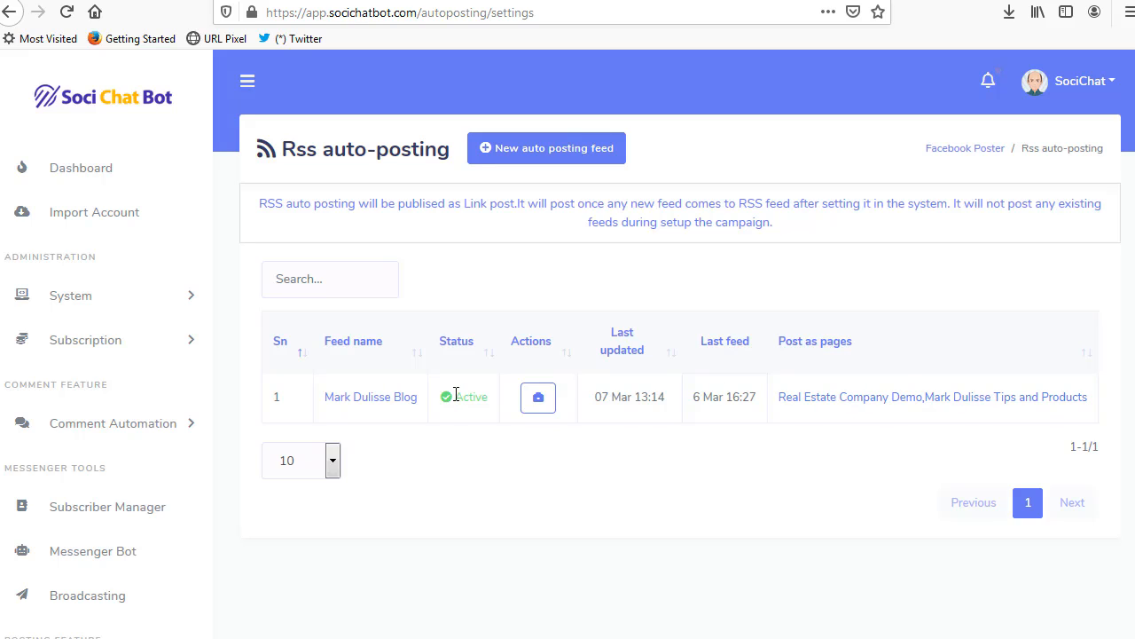
- Check the feed's status and the actions available for it in the RSS auto-posting list
left_click_drag(456, 394, 466, 396)
left_click(546, 404)
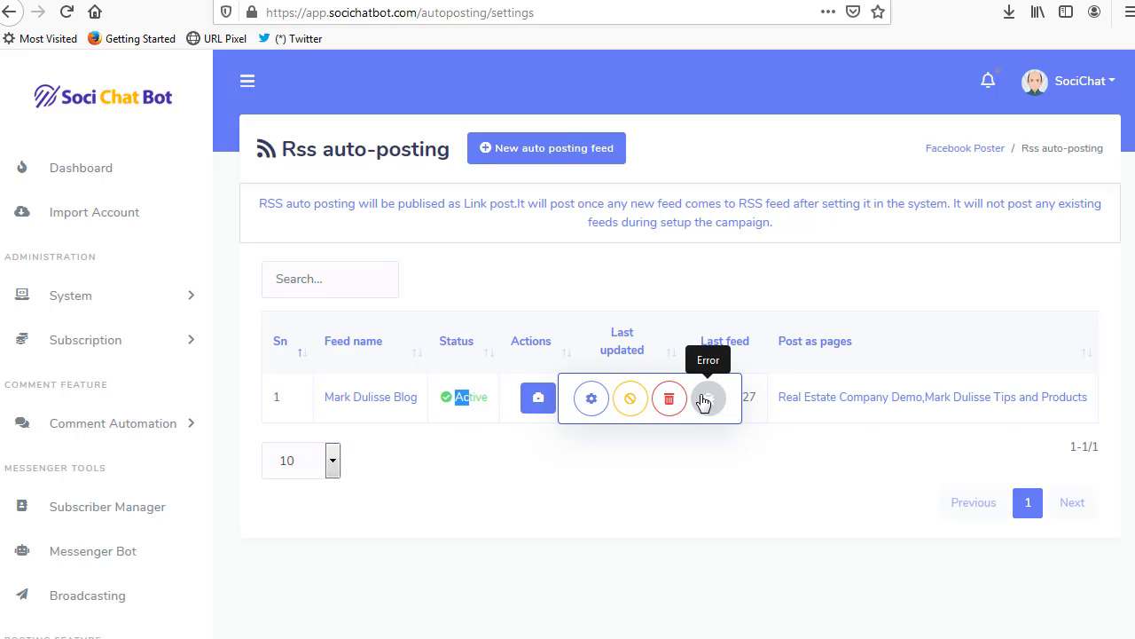
left_click(602, 470)
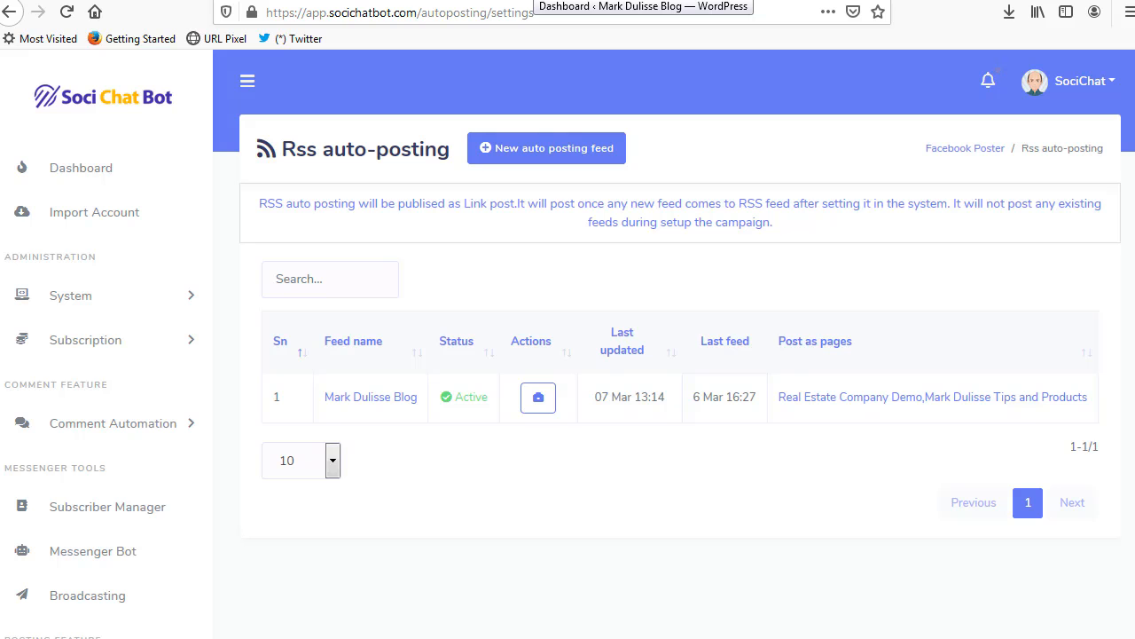
- Switch to the blog's WordPress dashboard and start a new post
left_click(598, 1)
left_click(525, 1)
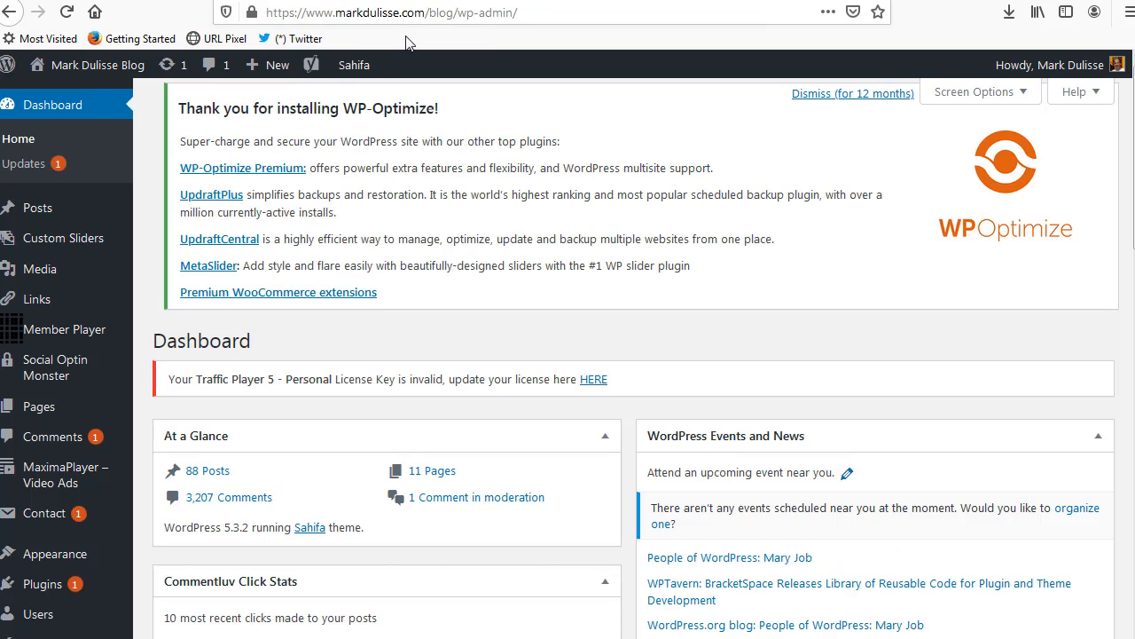
mouse_move(76, 213)
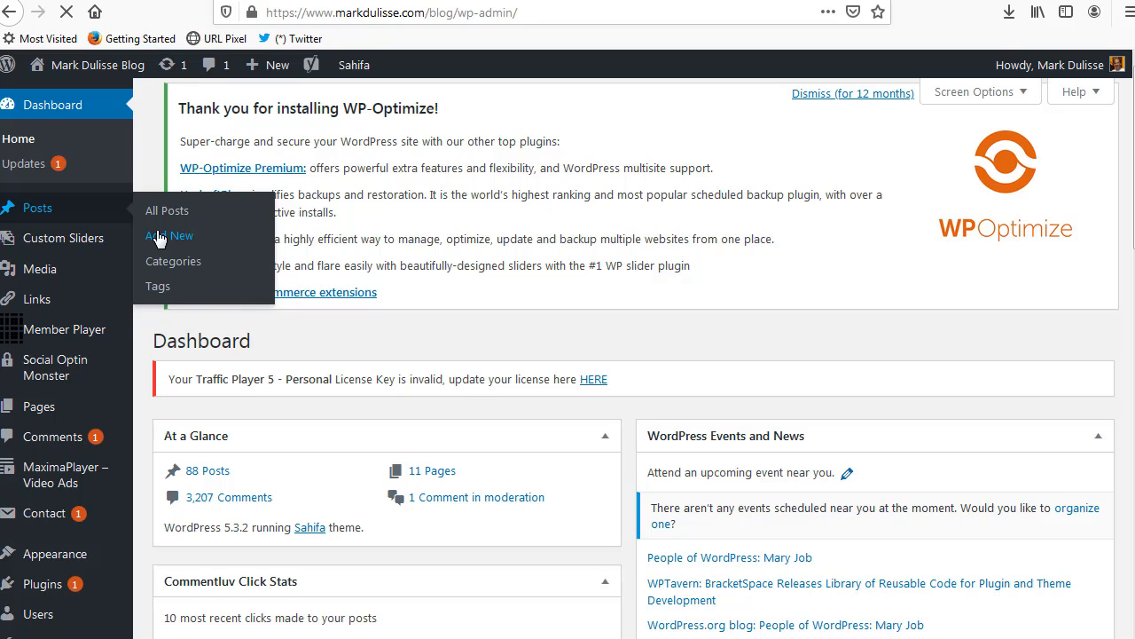
left_click(197, 237)
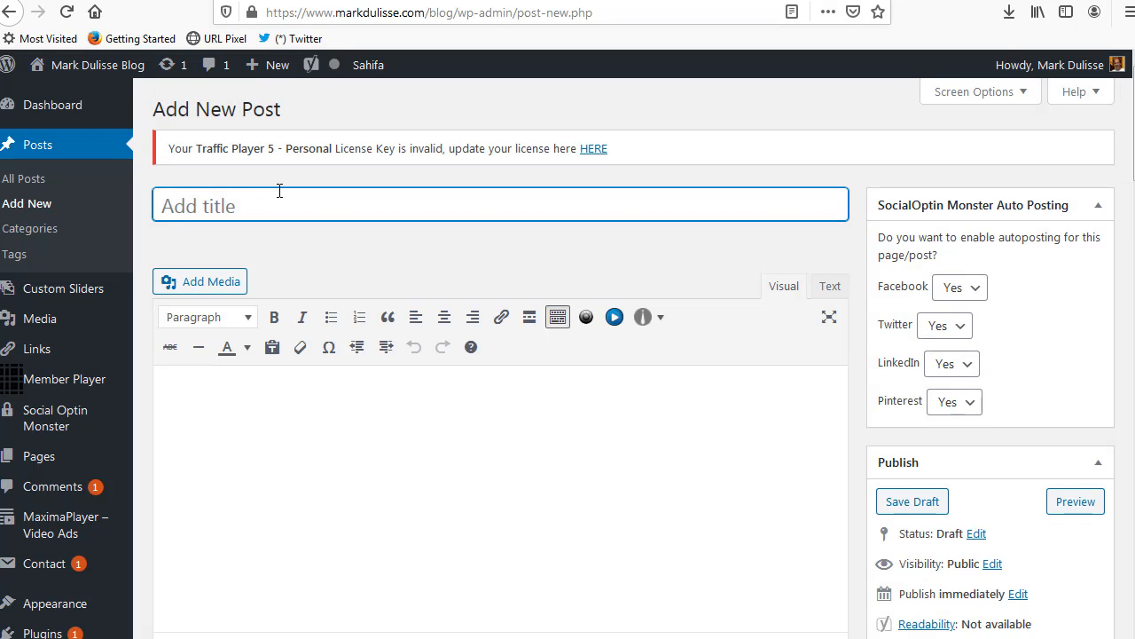
- Begin the post title with "Soci Chat Features - "
type("Soci V")
key("BackSpace")
type("Chat")
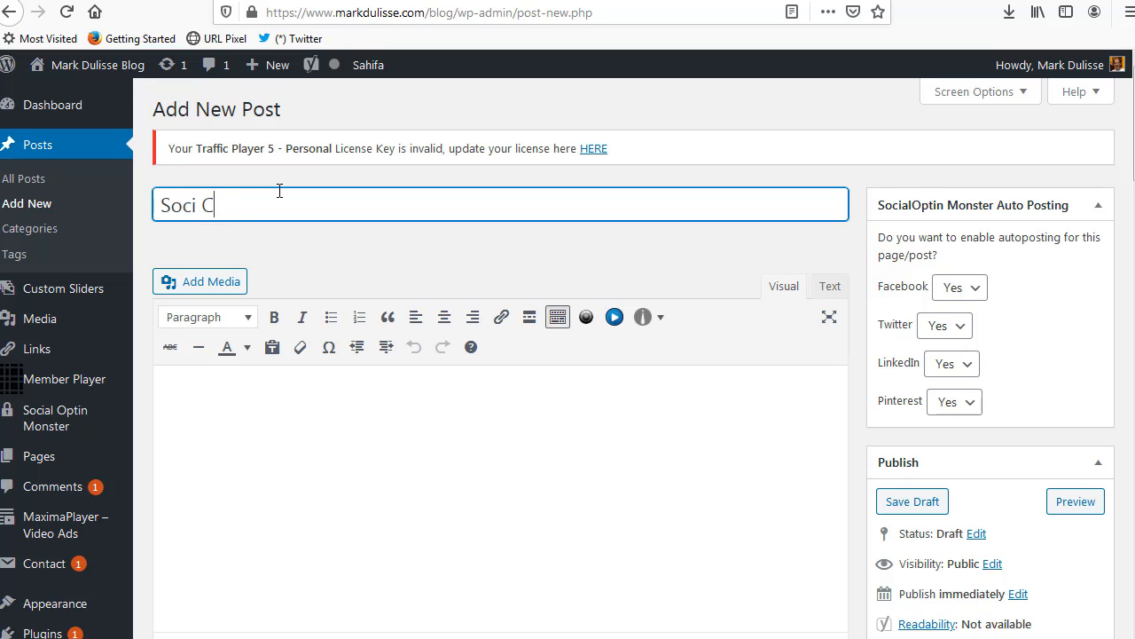
type(" Featuees -")
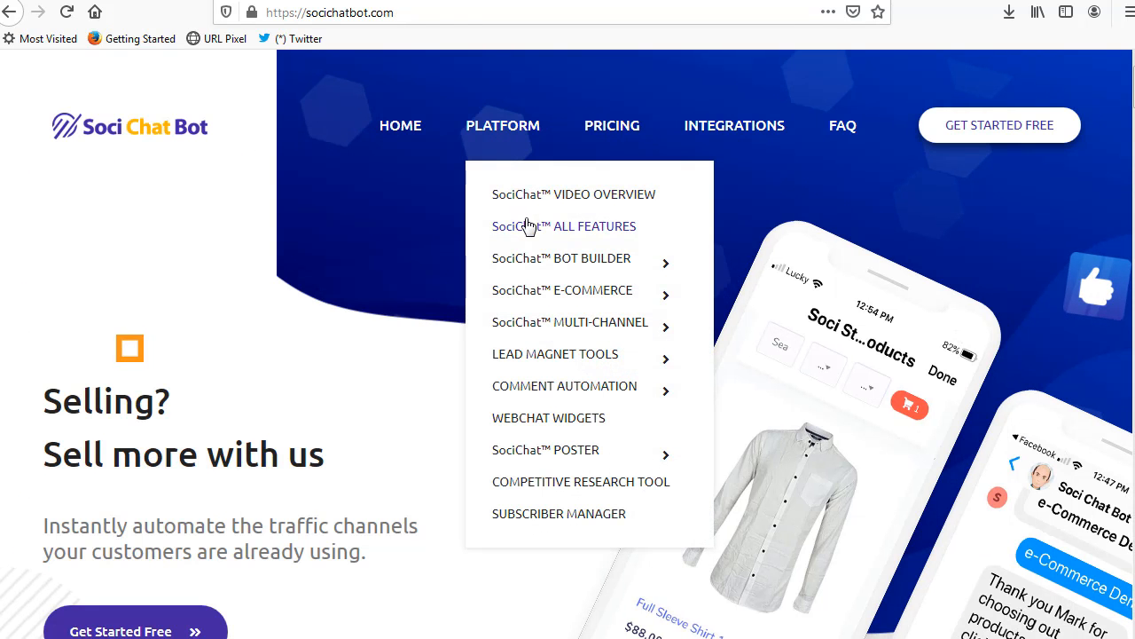
- Copy the "Comment Reply Bot Tools" heading from the SociChatBot all-features page and append it to the post title
left_click(527, 226)
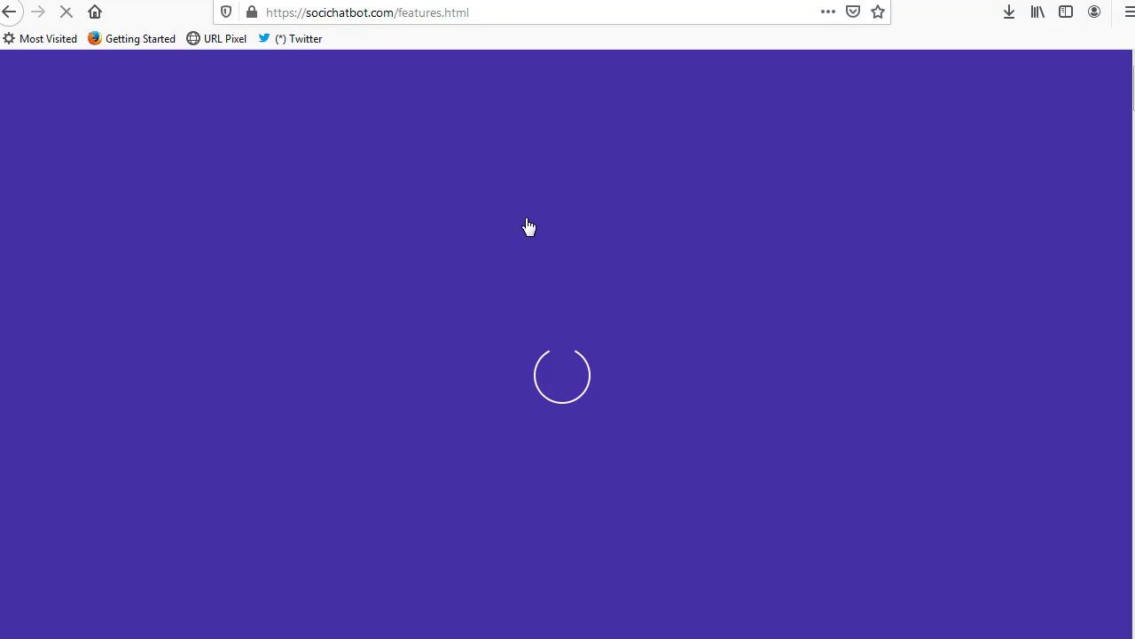
scroll(512, 330, "down", 5)
scroll(518, 326, "down", 20)
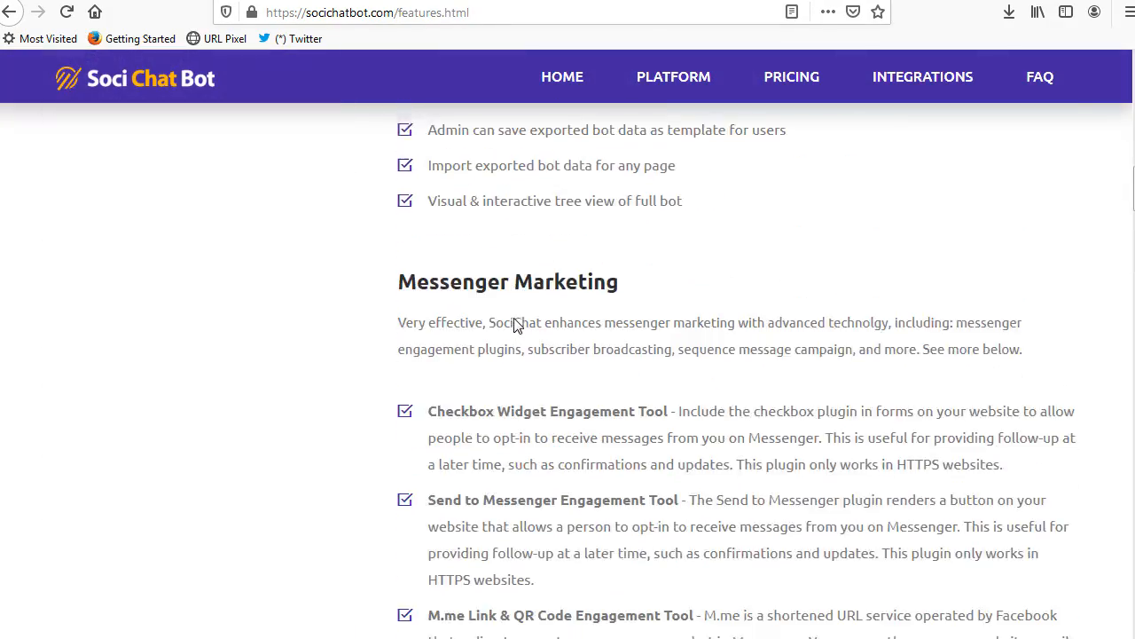
scroll(516, 323, "down", 9)
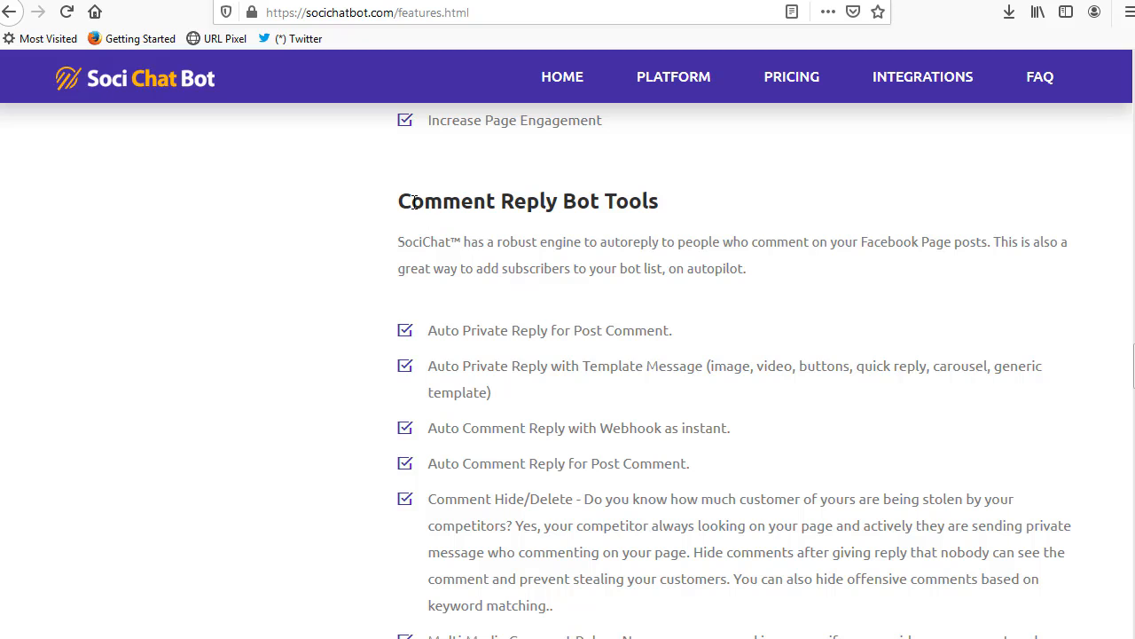
left_click_drag(396, 205, 723, 203)
key("ctrl+c")
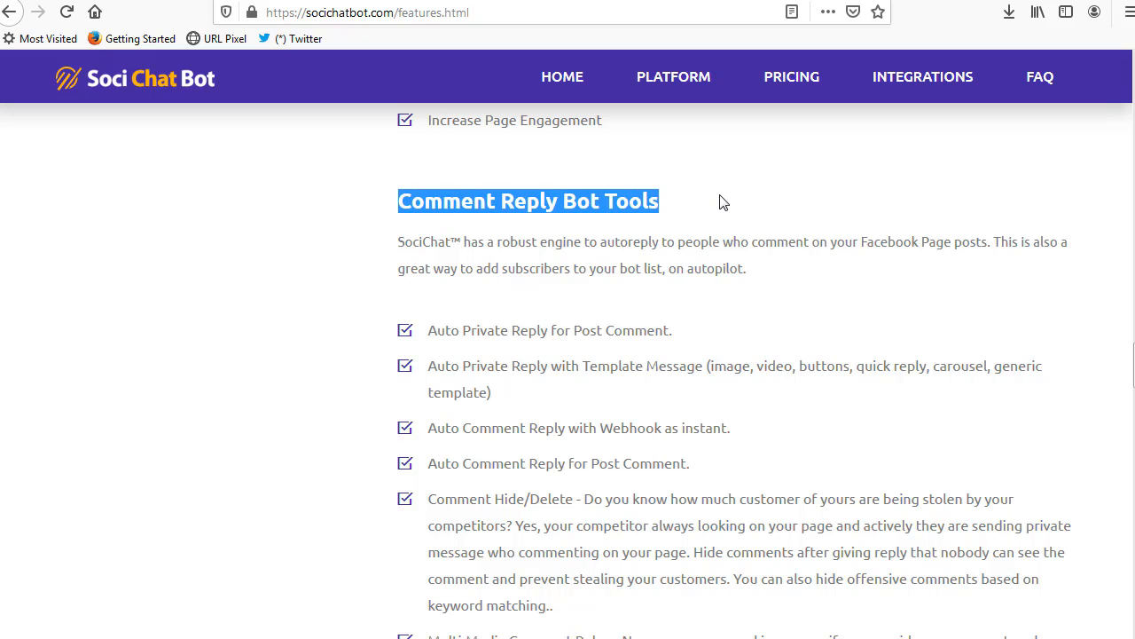
key("alt+Tab")
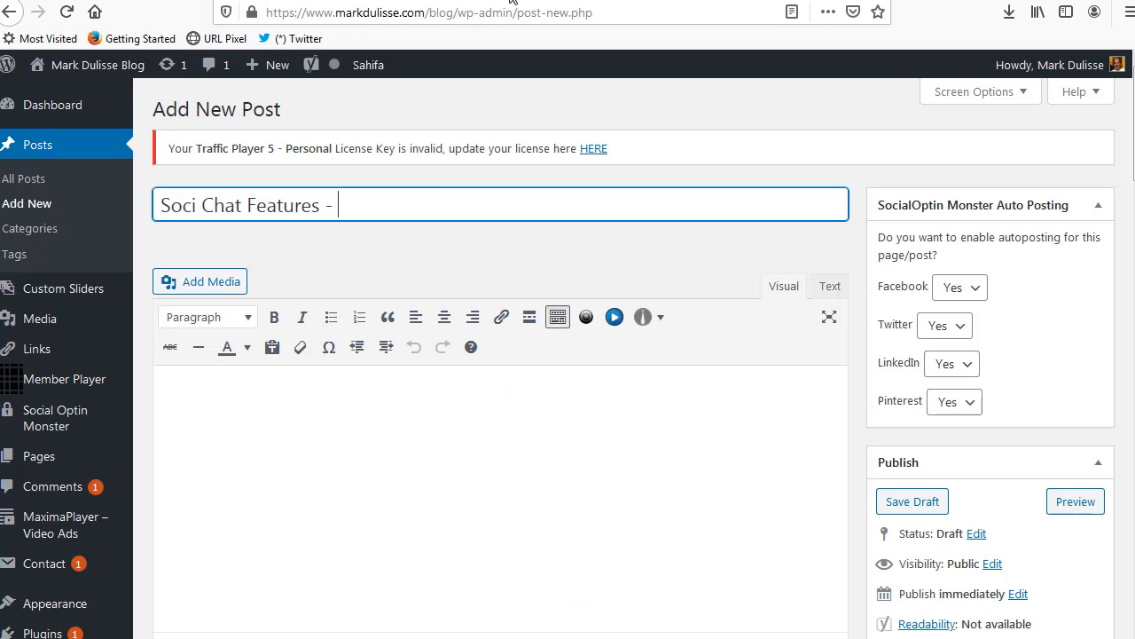
key("ctrl+v")
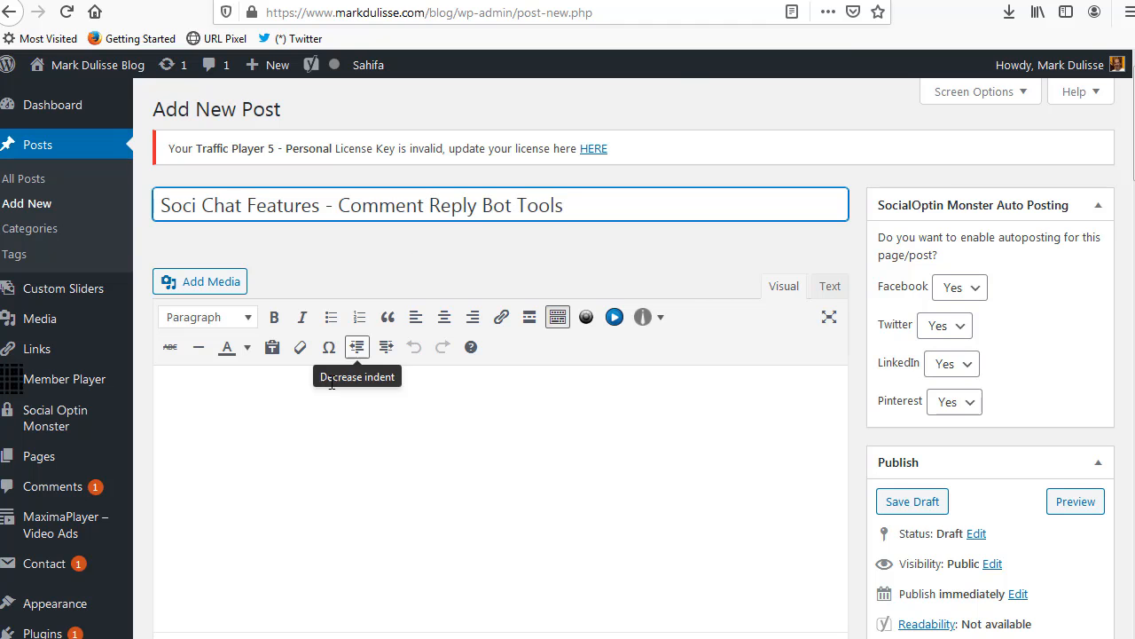
- Copy the description and feature list under Comment Reply Bot Tools into the body of the WordPress post
key("alt+Tab")
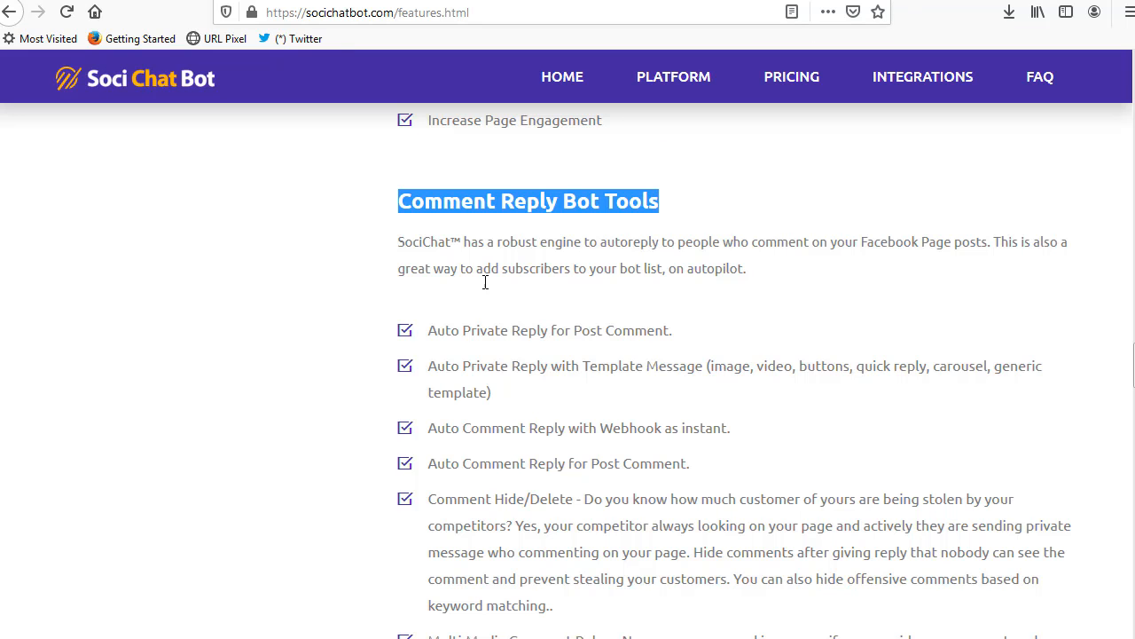
left_click_drag(433, 399, 599, 504)
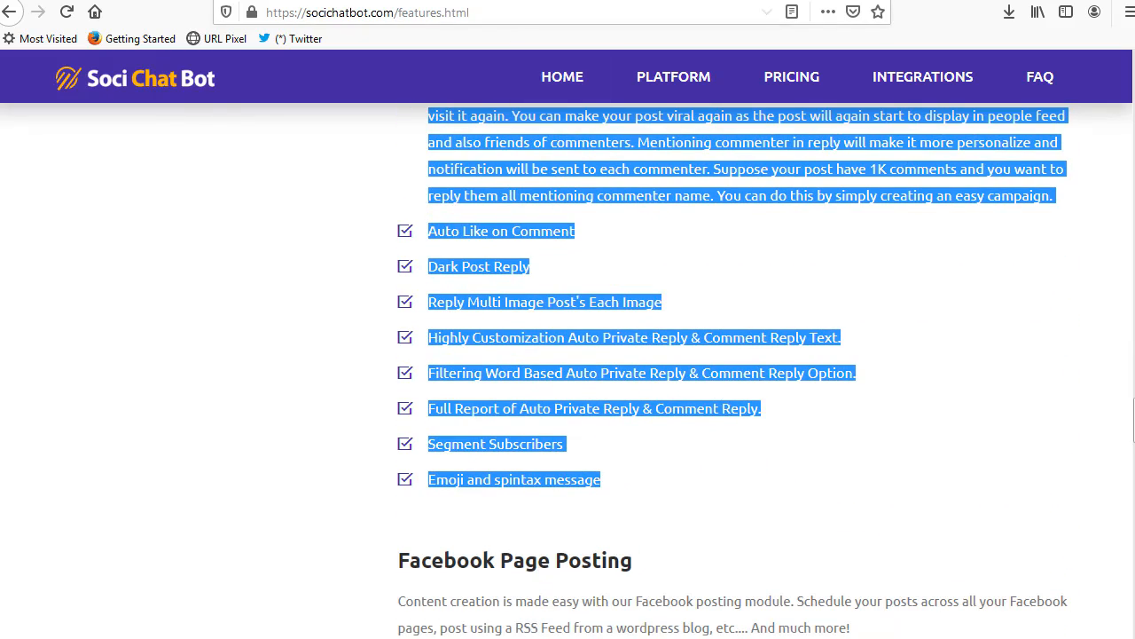
left_click(497, 2)
left_click(205, 422)
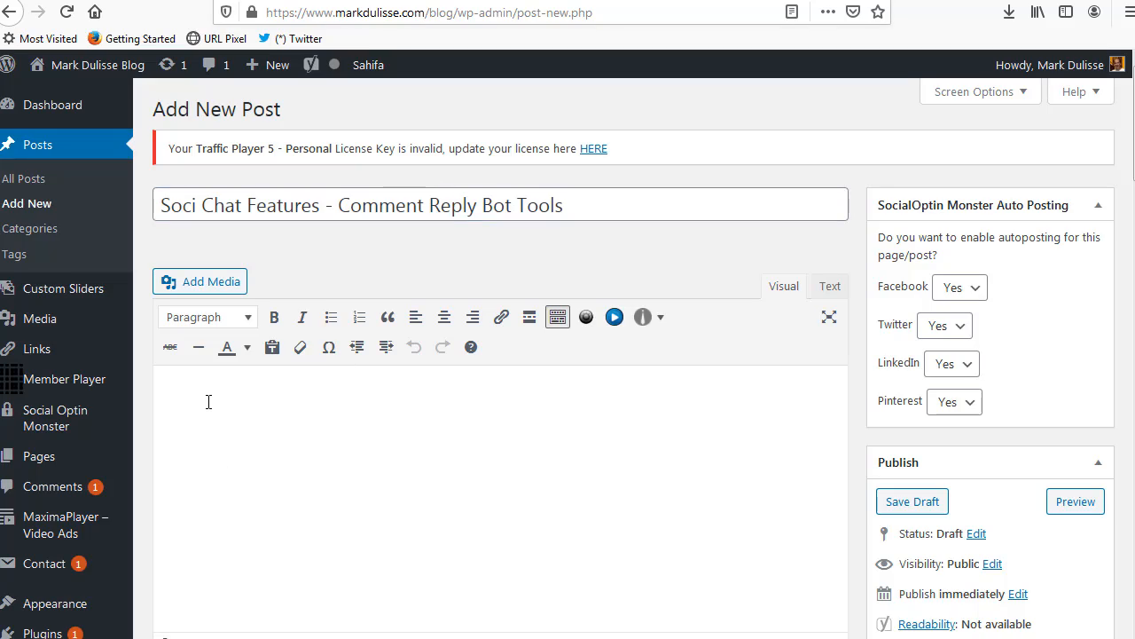
key("ctrl+v")
scroll(234, 404, "up", 10)
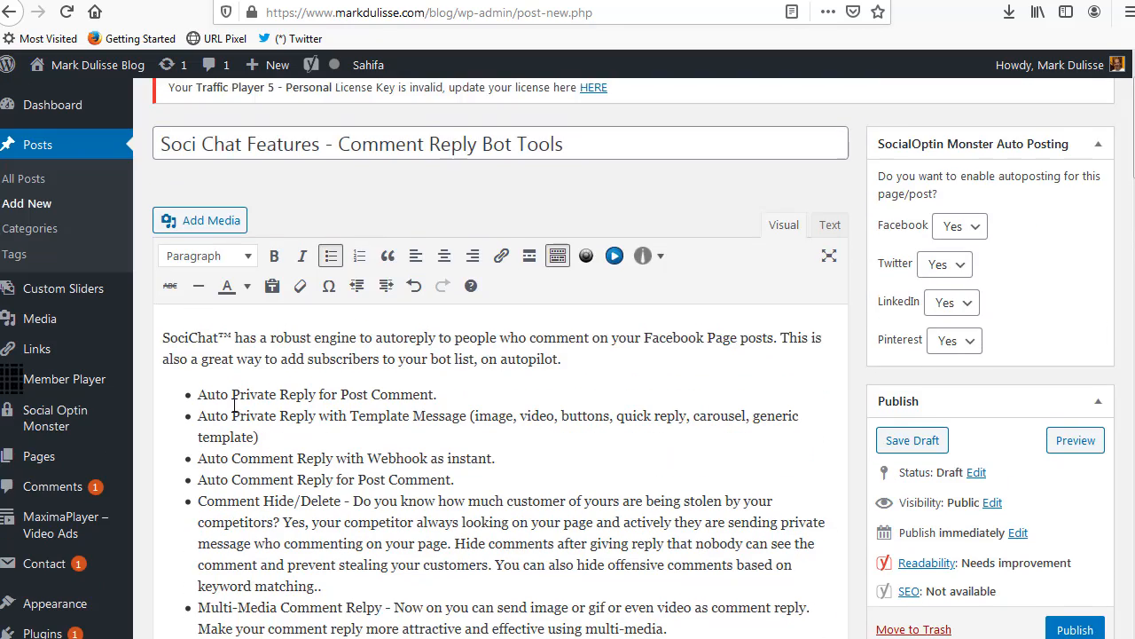
scroll(243, 424, "down", 3)
scroll(349, 432, "down", 4)
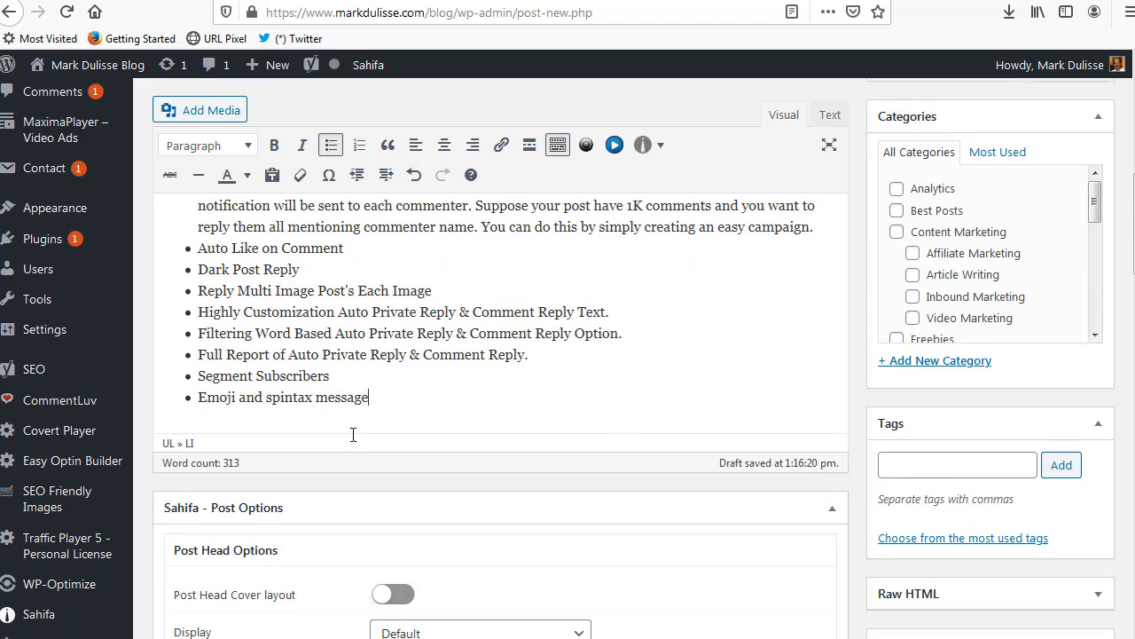
- Add the tags "auto comment facebook" and "socichatbot" to the post
left_click(918, 460)
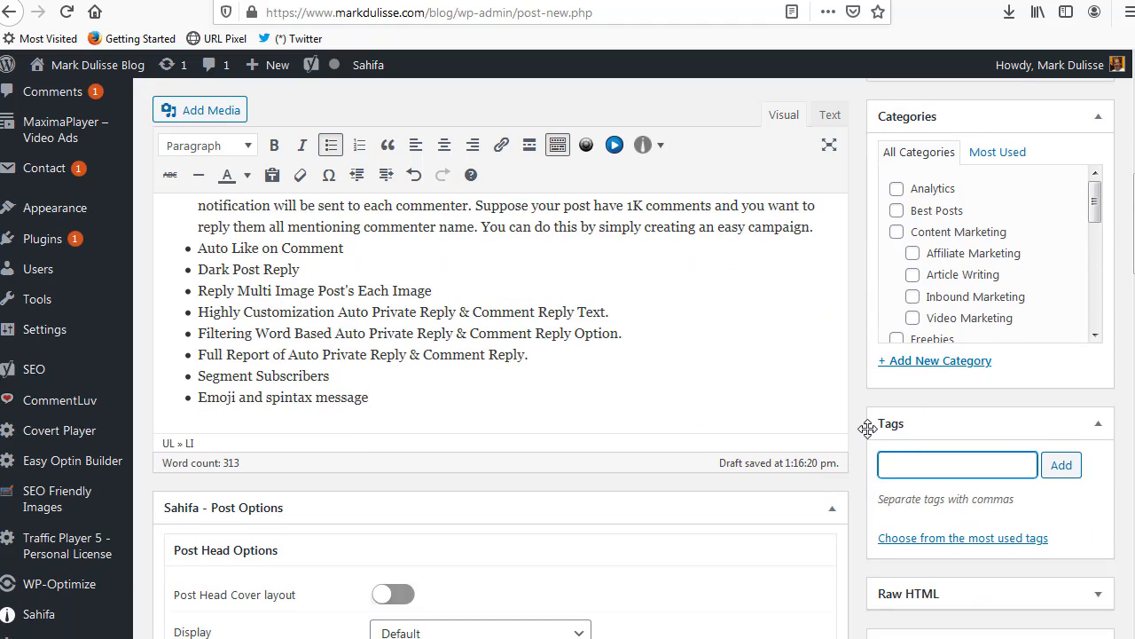
type("auto com")
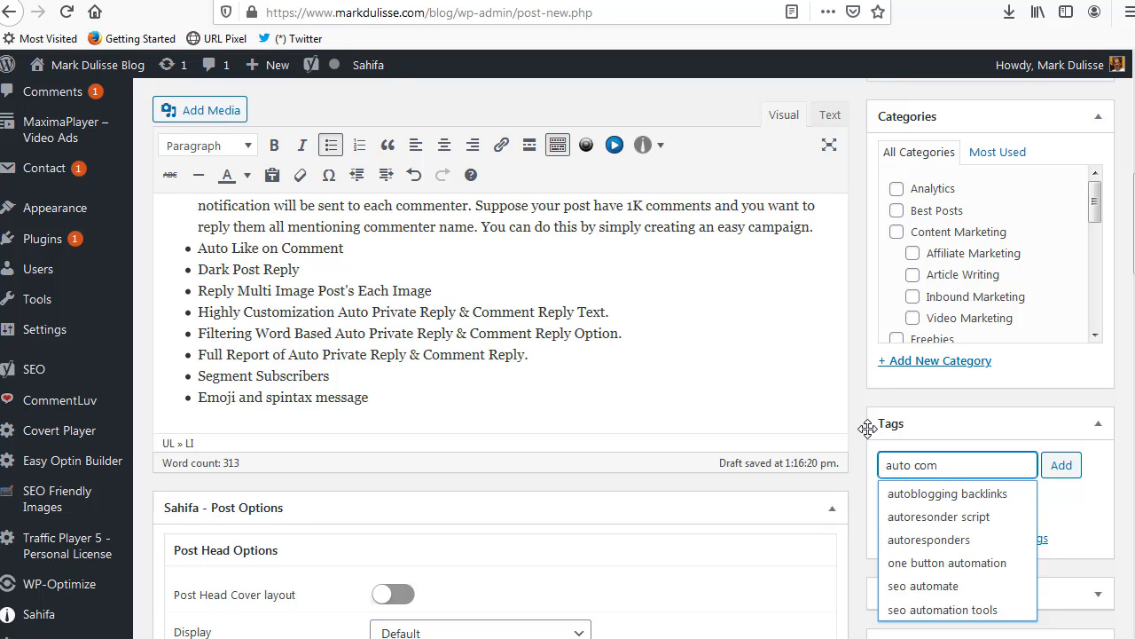
type("ment facebook")
key("Return")
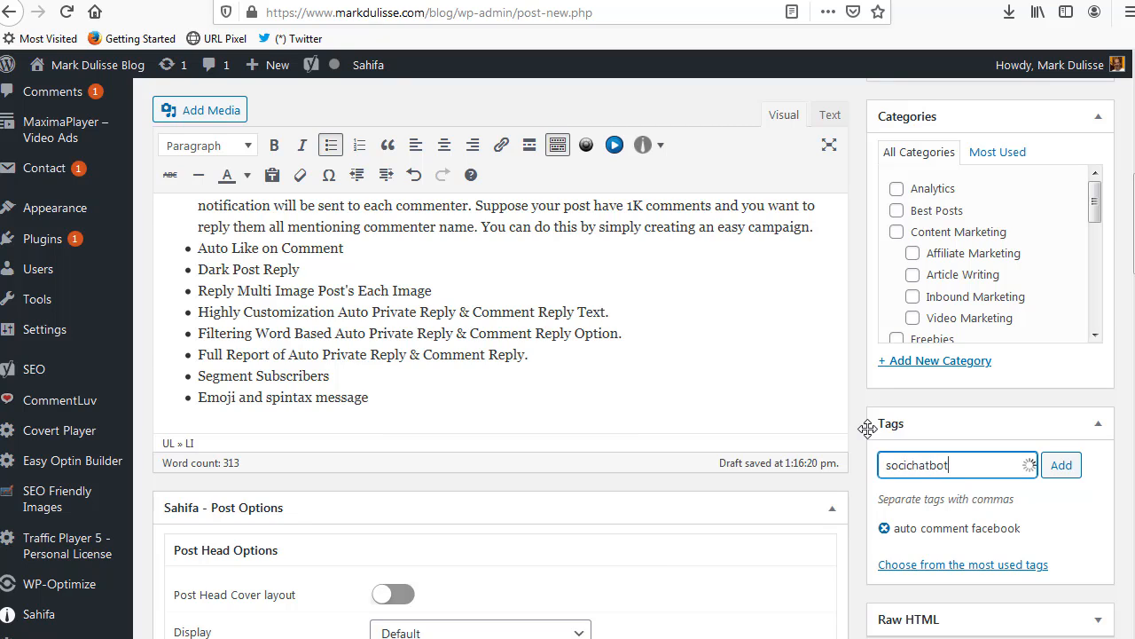
key("Return")
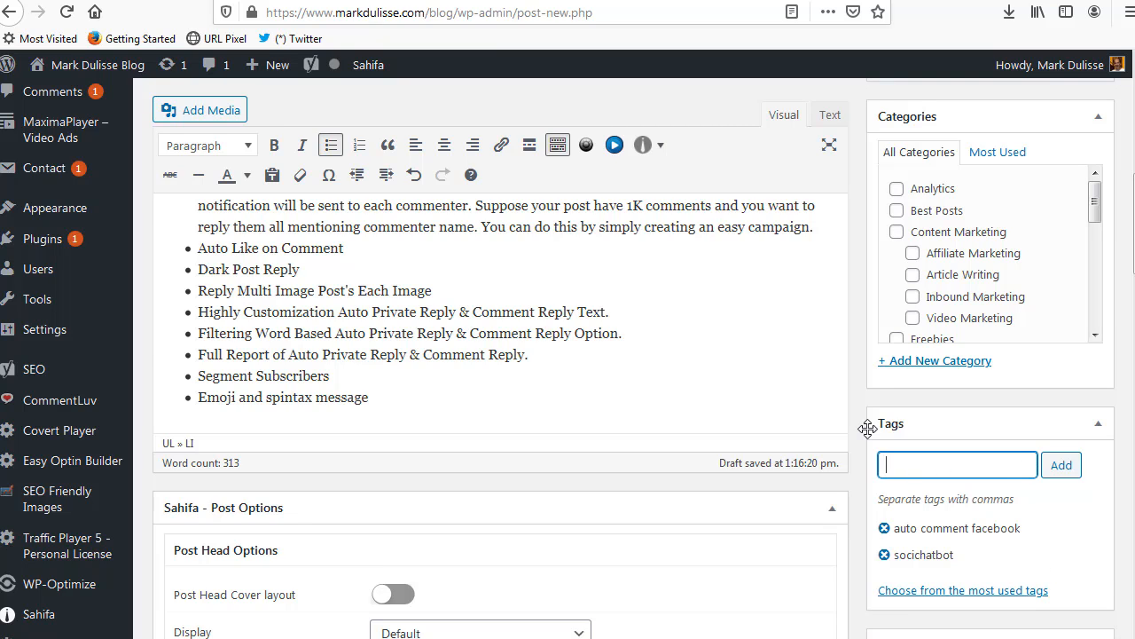
- Add the tags "chatbot", "messenger marketing" and "facebook marketing" to the post
type("chatbot")
key("Return")
type("messenger marke")
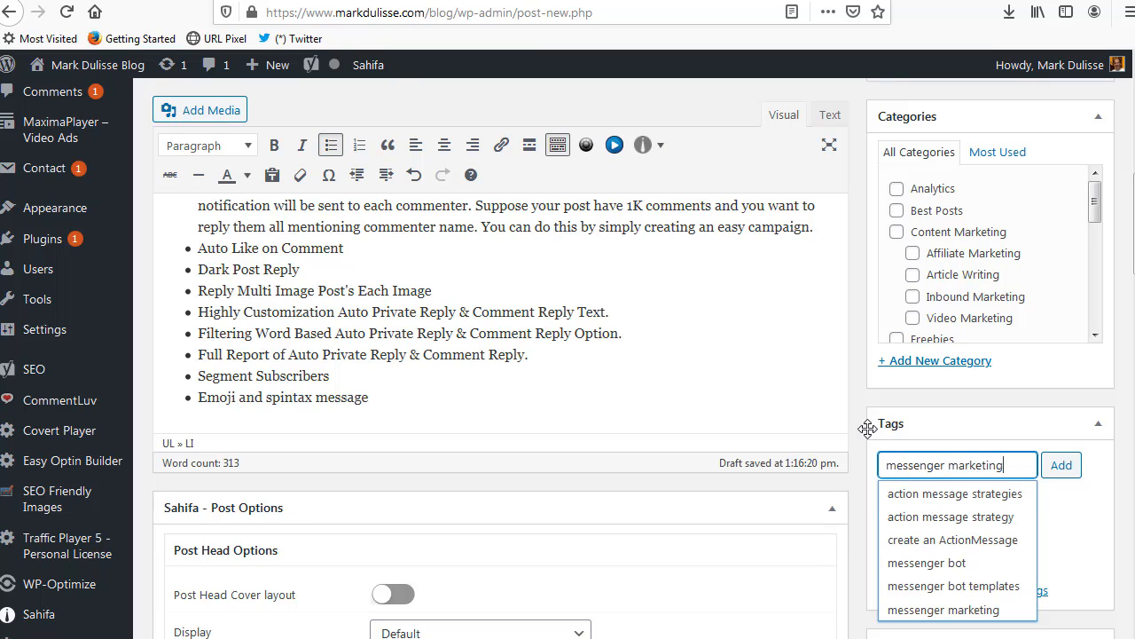
type("ting")
key("Return")
type("facebook")
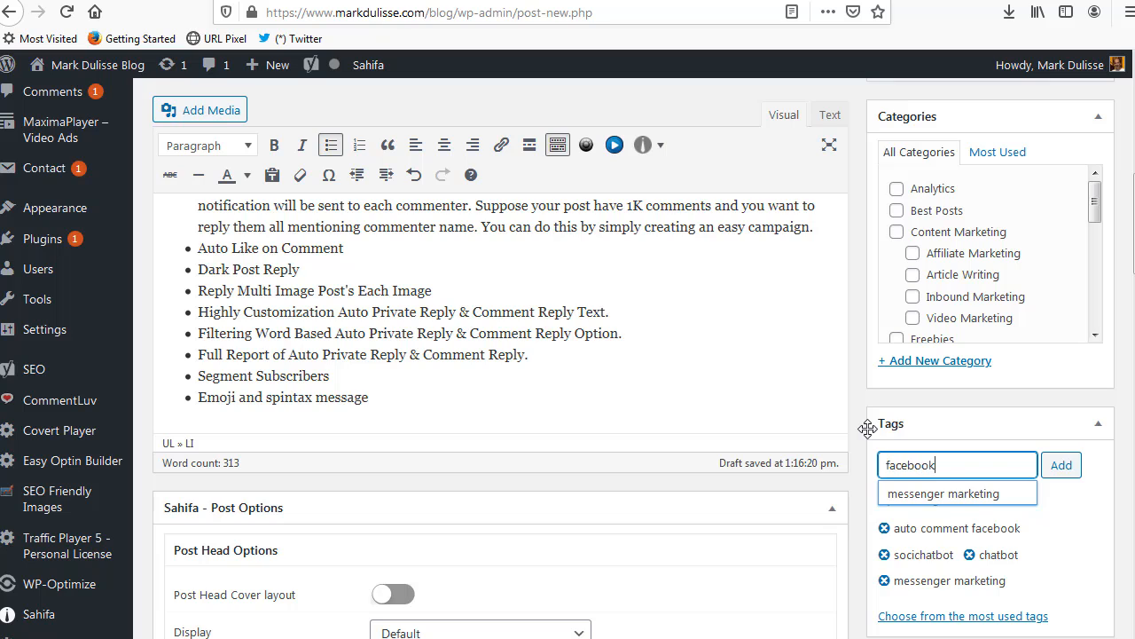
type(" marketing")
key("Return")
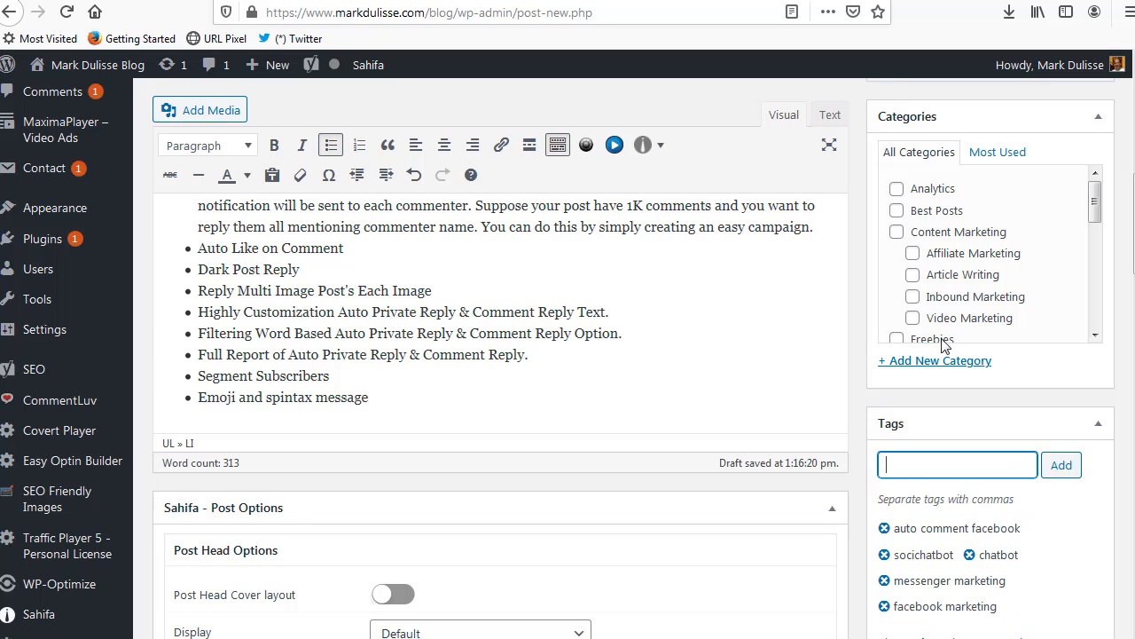
- Assign the post to the blog owner's Products category and its Product News subcategory, making Product News primary
scroll(1034, 257, "down", 3)
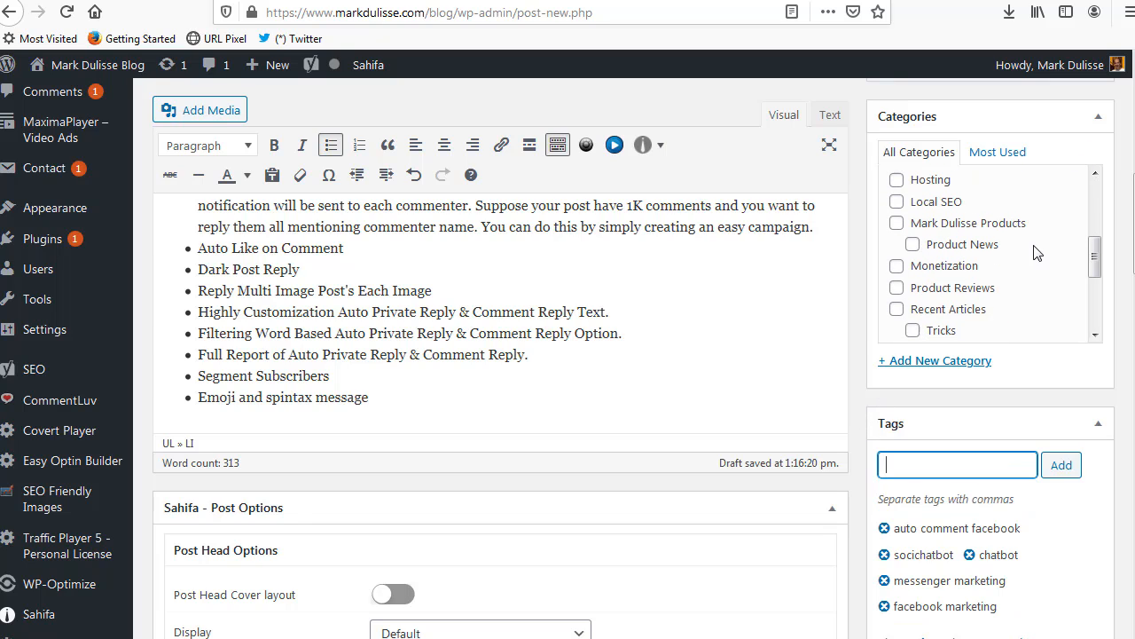
left_click(897, 223)
left_click(913, 245)
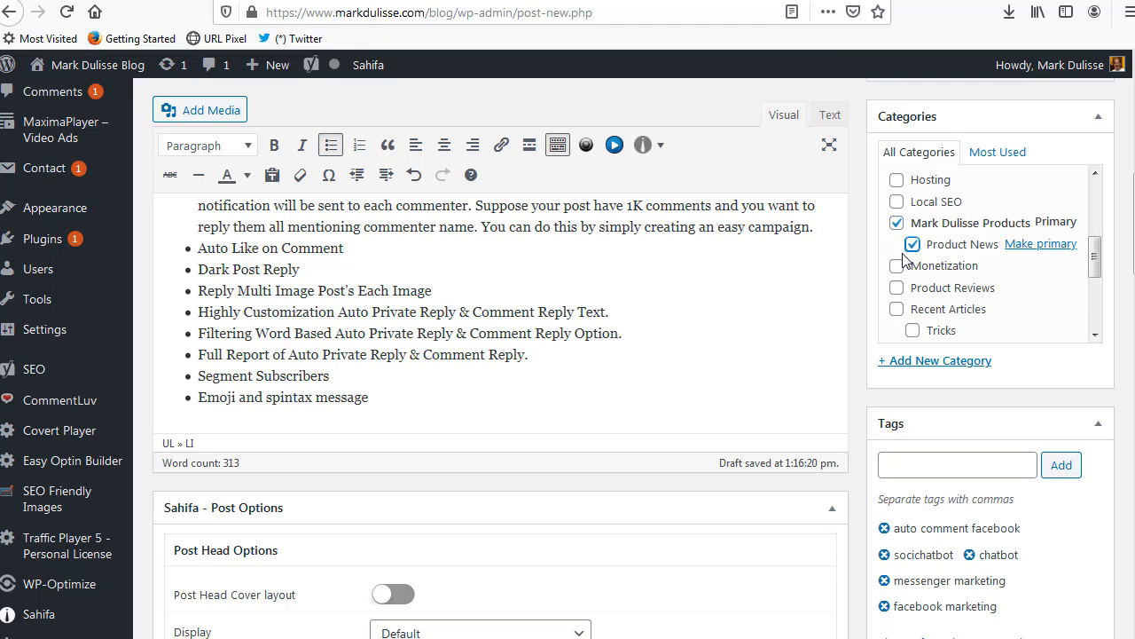
left_click(1025, 245)
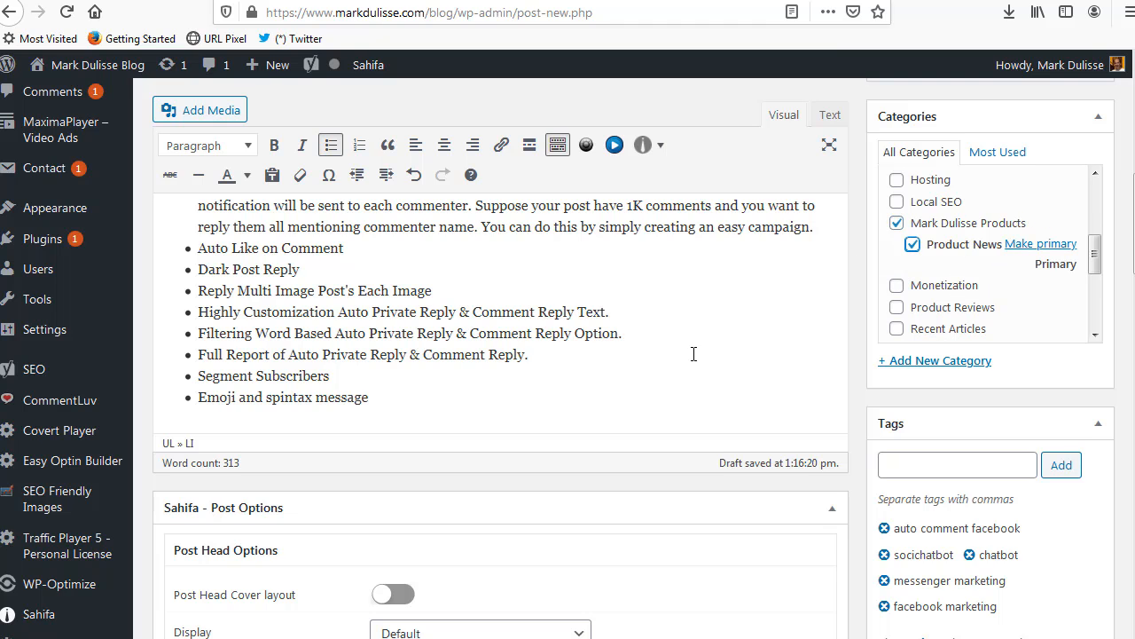
- Disable SocialOptin Monster autoposting of the post by setting Facebook, Twitter, LinkedIn and Pinterest to No
scroll(688, 355, "down", 3)
scroll(683, 364, "down", 5)
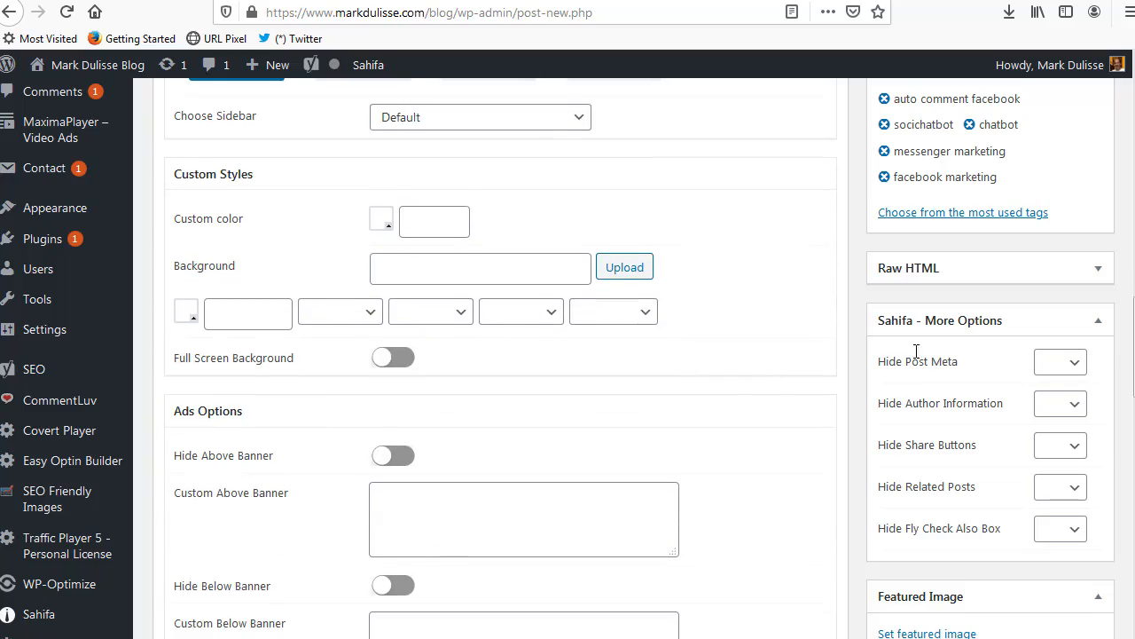
scroll(919, 353, "up", 10)
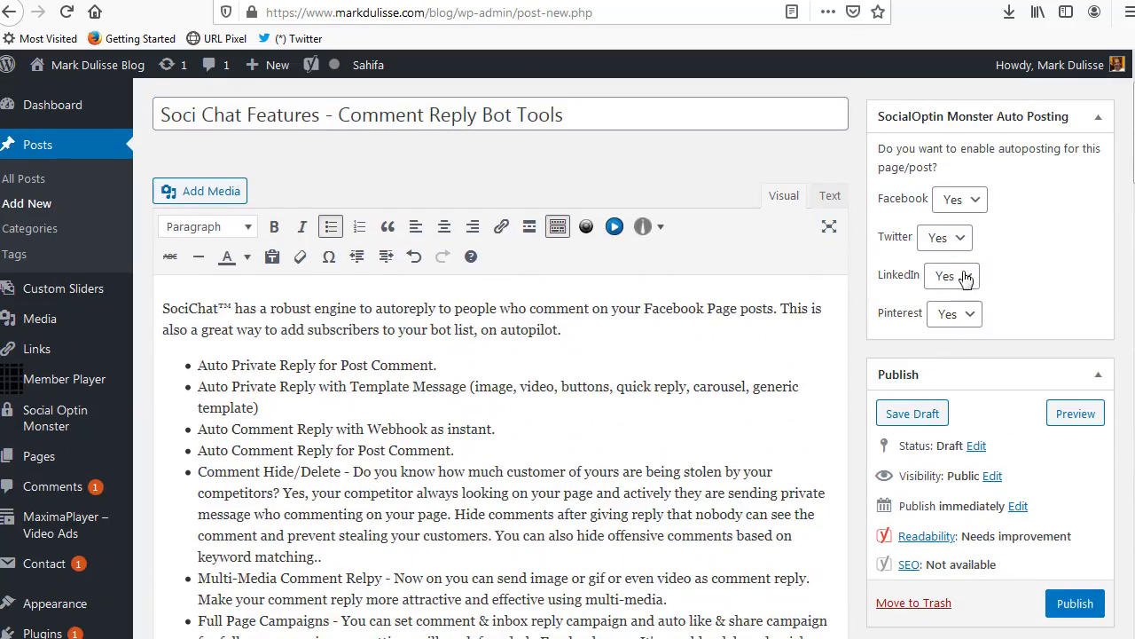
left_click(965, 201)
left_click(949, 249)
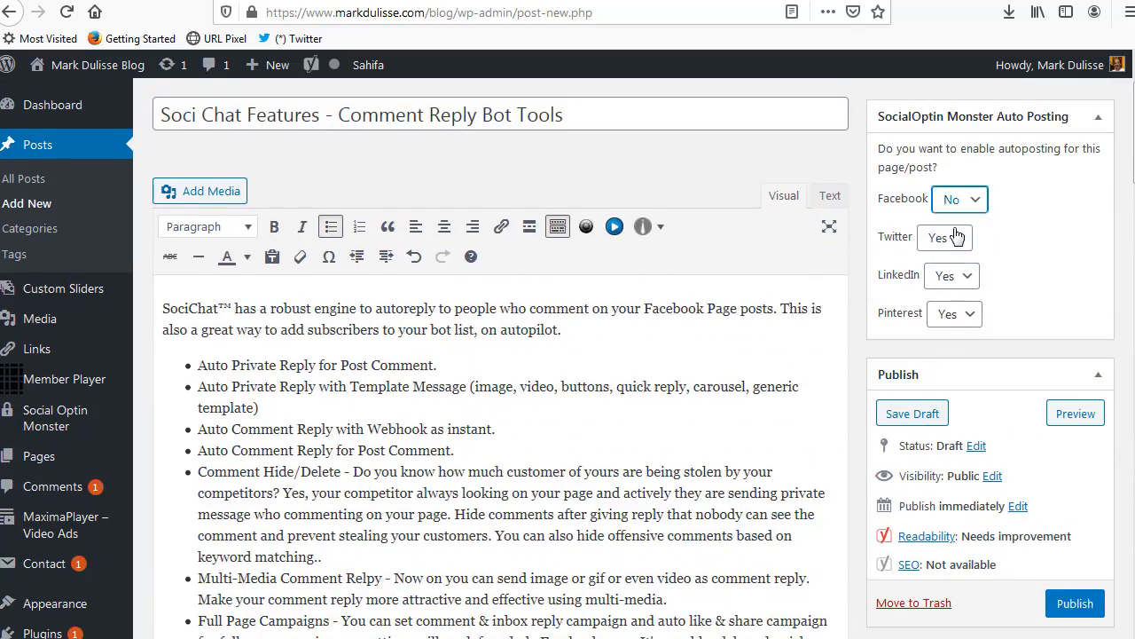
left_click(954, 236)
left_click(937, 289)
left_click(951, 276)
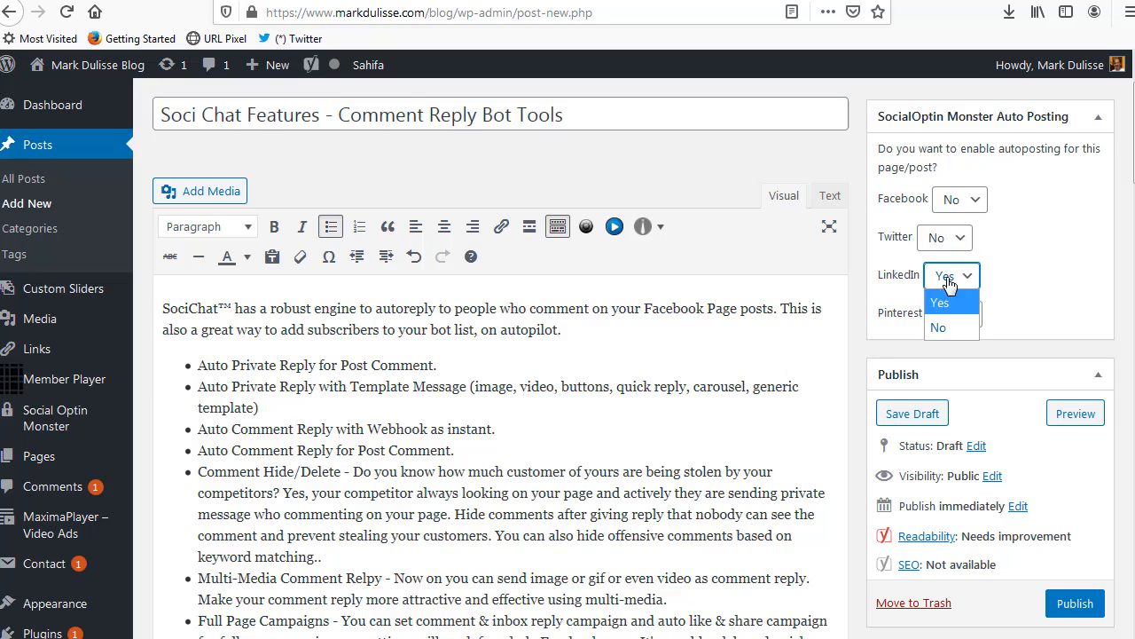
left_click(939, 329)
left_click(947, 312)
left_click(947, 365)
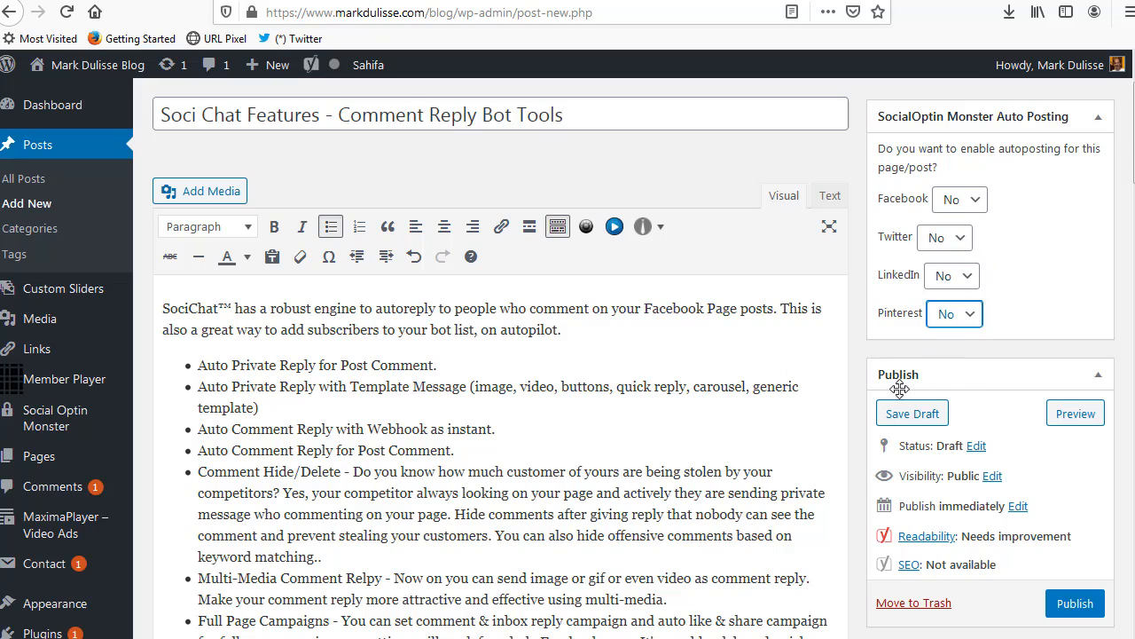
- Set the media library picture of the man working at a desktop monitor as the post's featured image
scroll(887, 426, "down", 5)
scroll(887, 425, "down", 5)
scroll(887, 428, "down", 7)
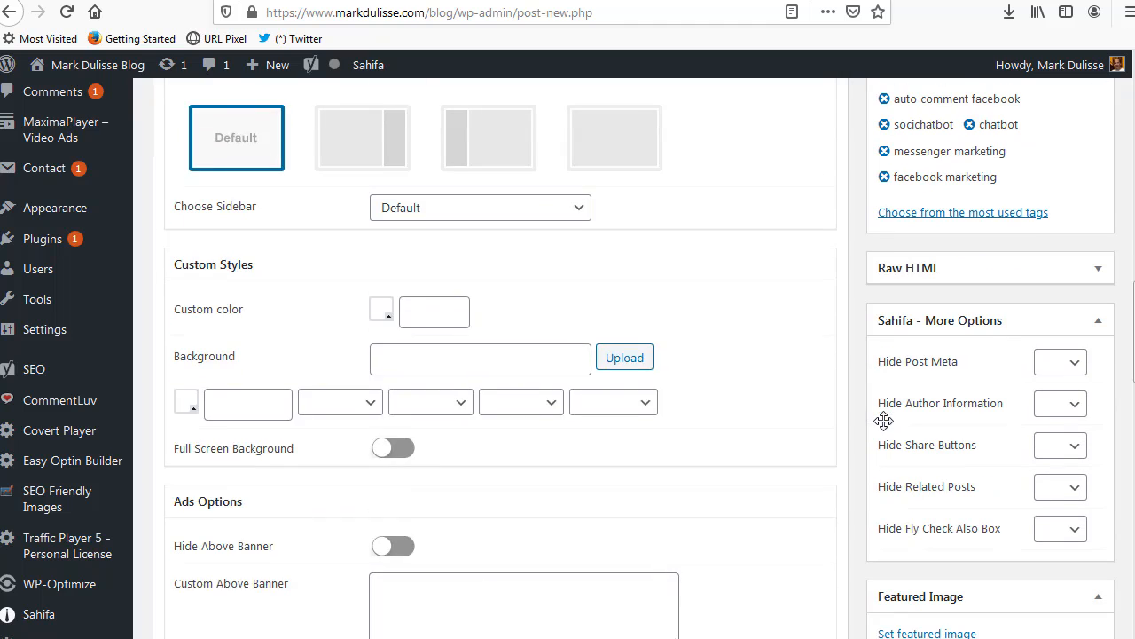
left_click(931, 634)
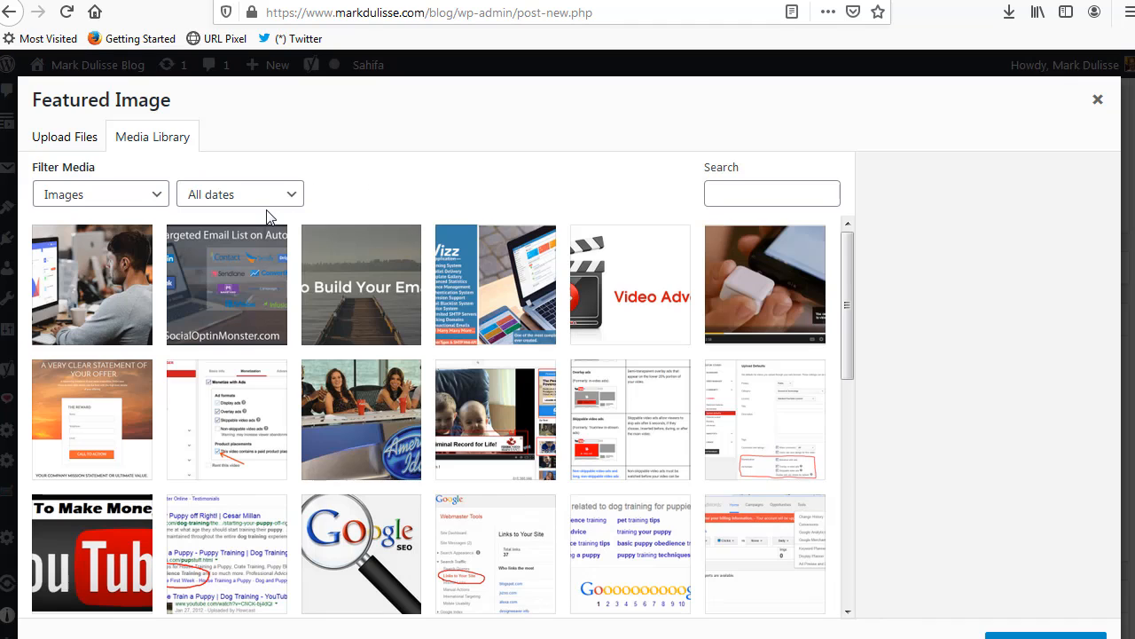
left_click(127, 286)
left_click_drag(1112, 358, 1108, 428)
left_click(1033, 635)
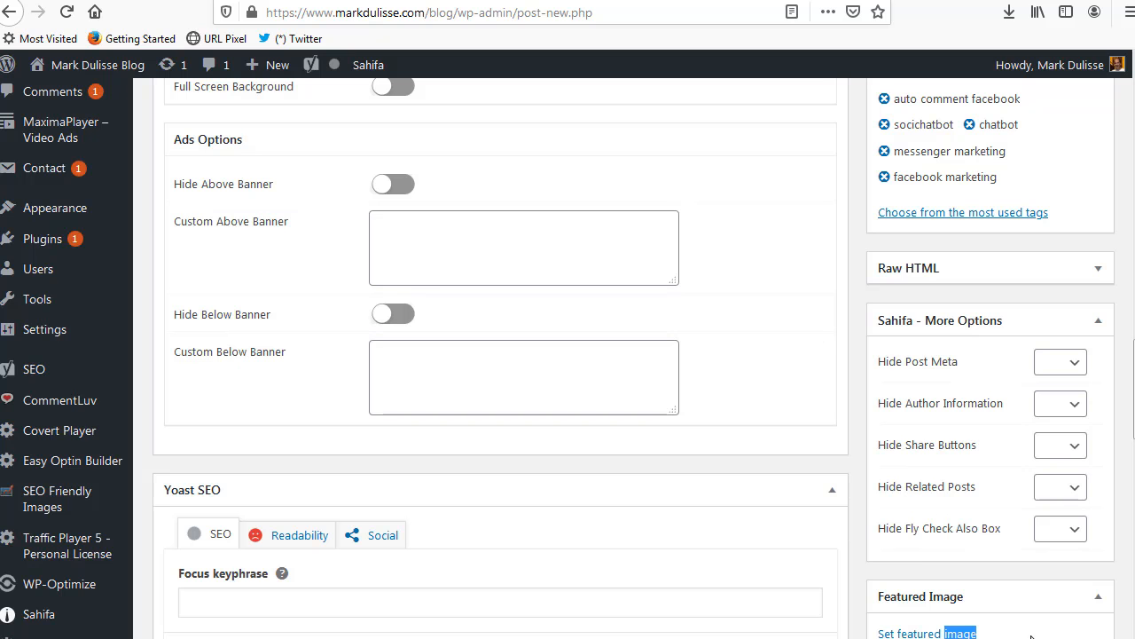
- Publish the post "Soci Chat Features - Comment Reply Bot Tools" and view it on the live blog
scroll(769, 458, "up", 10)
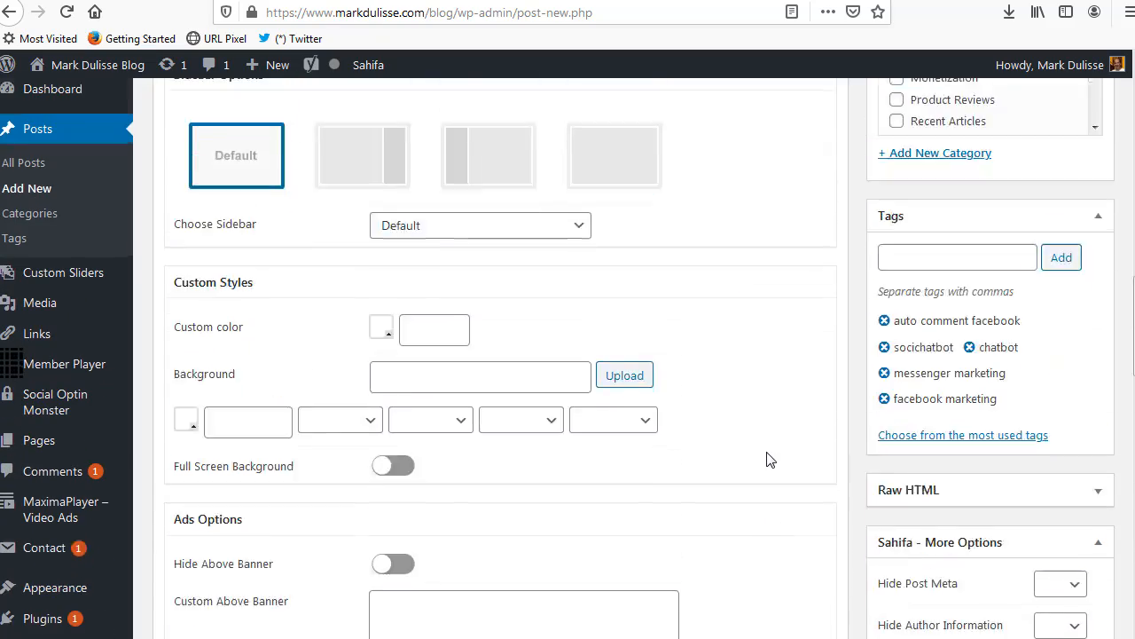
scroll(799, 426, "up", 10)
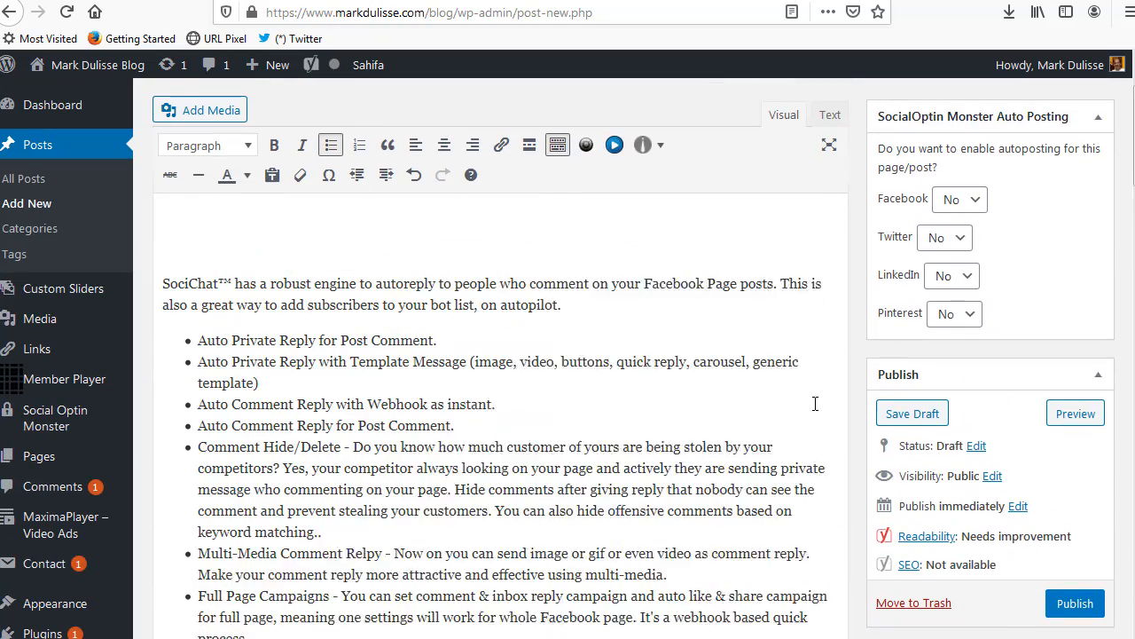
scroll(1058, 561, "down", 2)
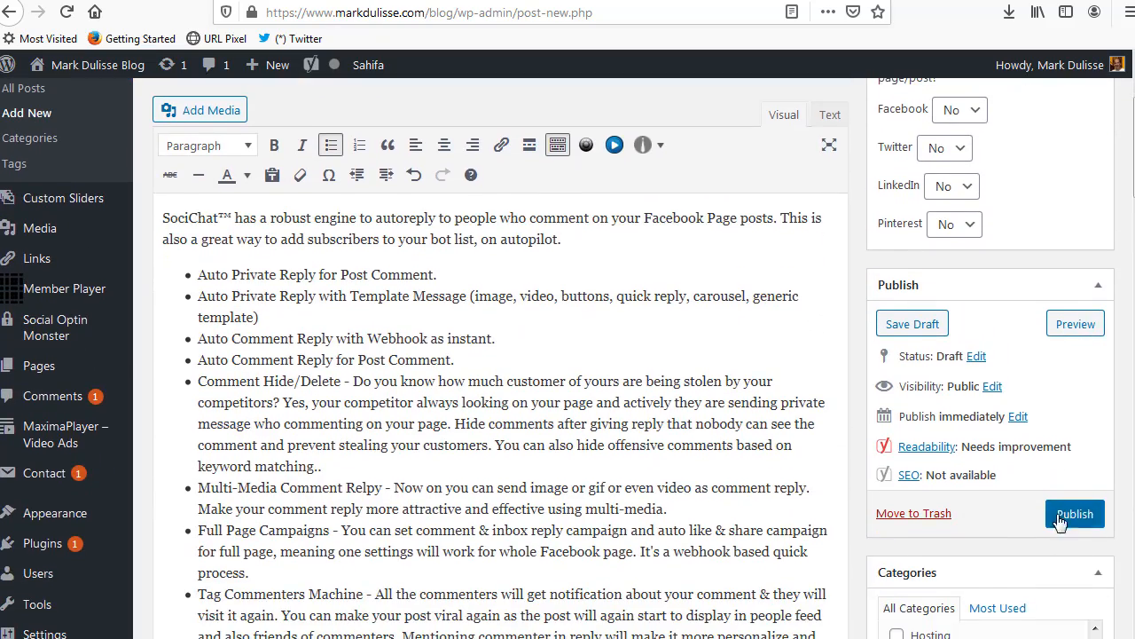
left_click(1070, 516)
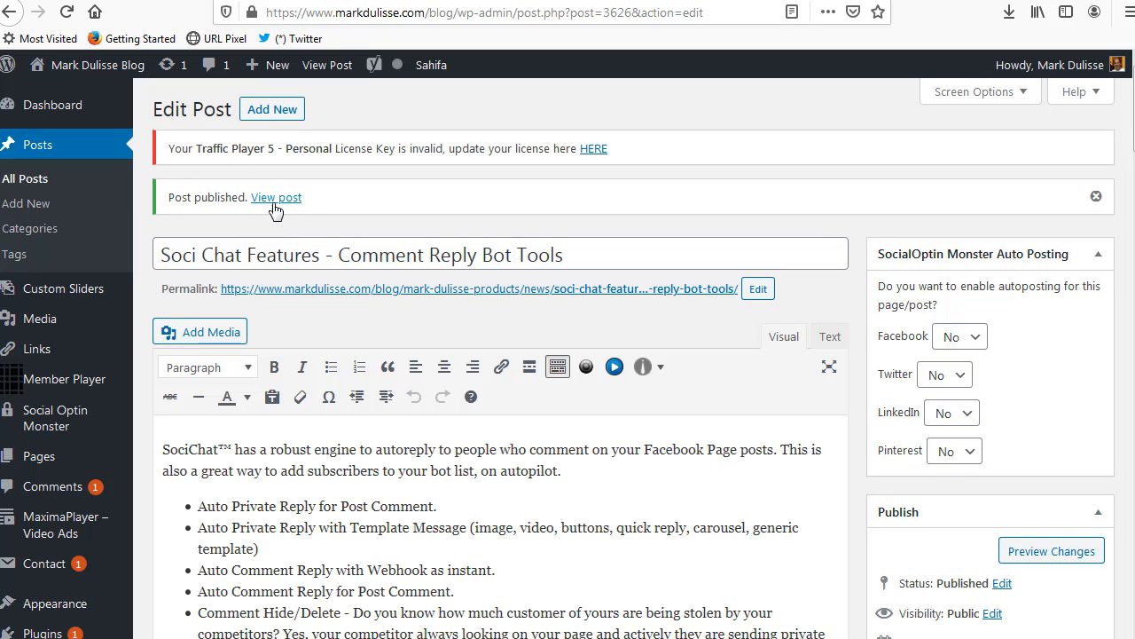
left_click(277, 200)
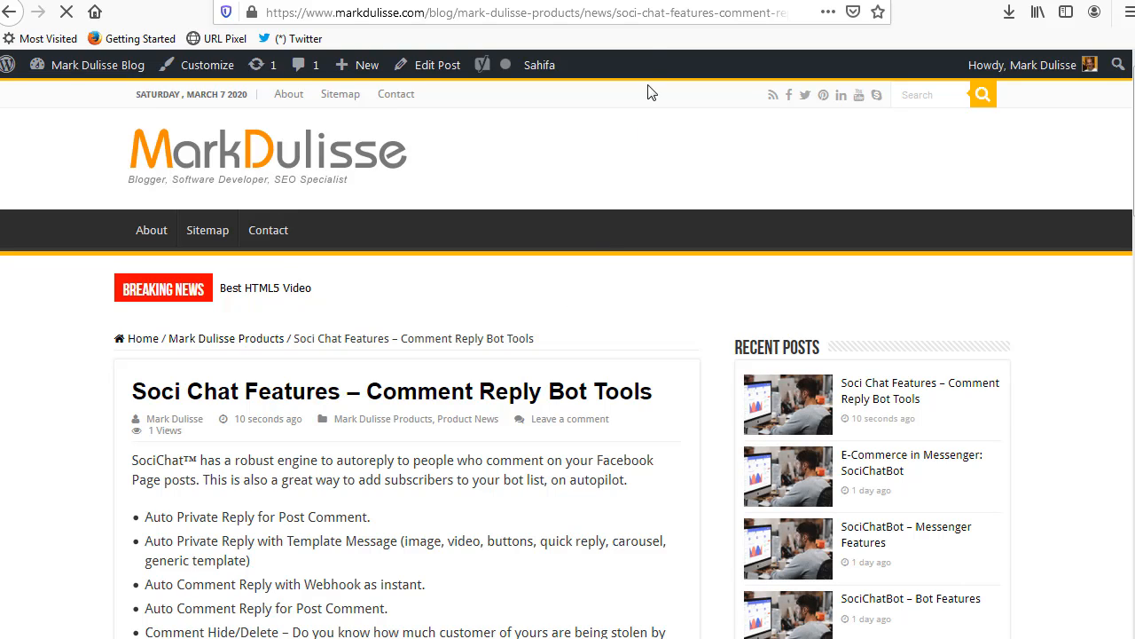
- Switch to SociChatBot, reload the RSS auto-posting feed list, and check the blog feed's error log
left_click(371, 0)
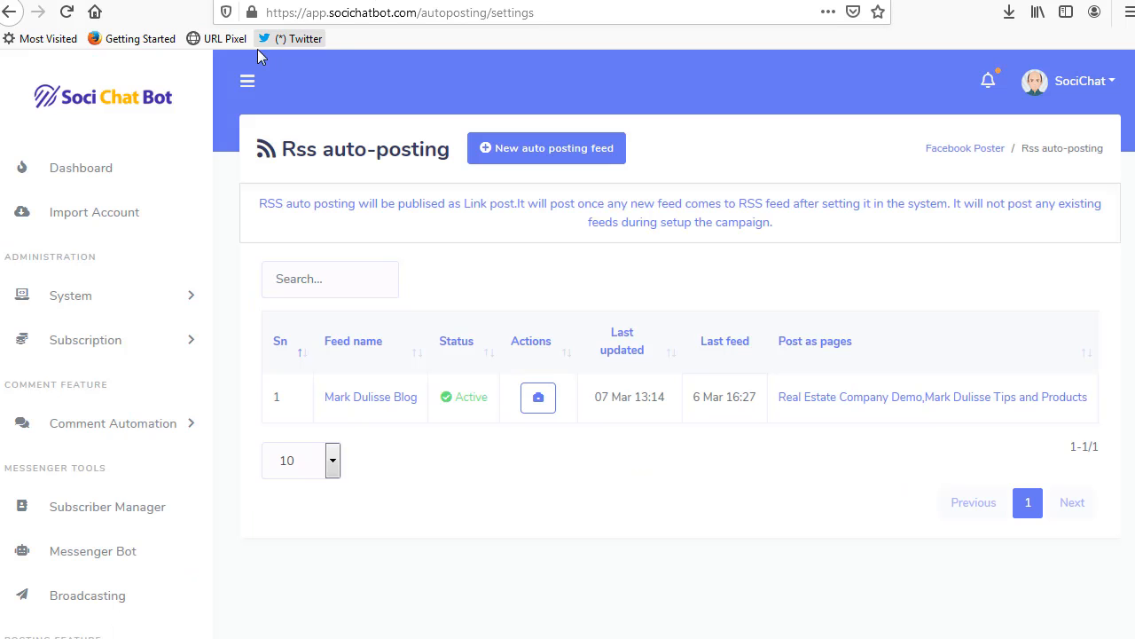
left_click(69, 14)
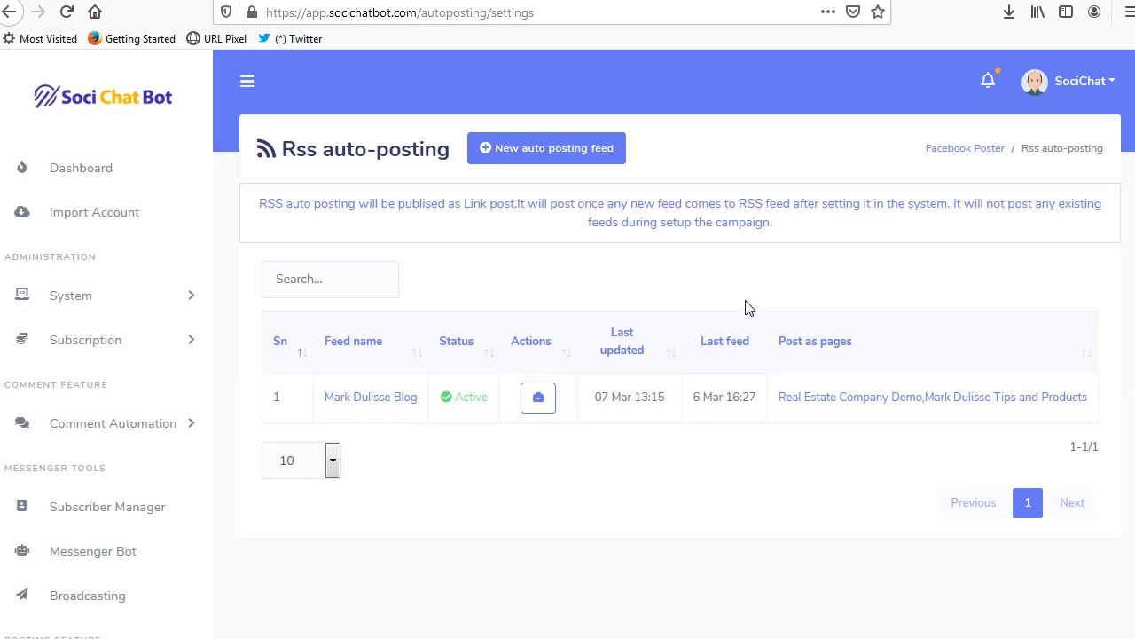
left_click(539, 401)
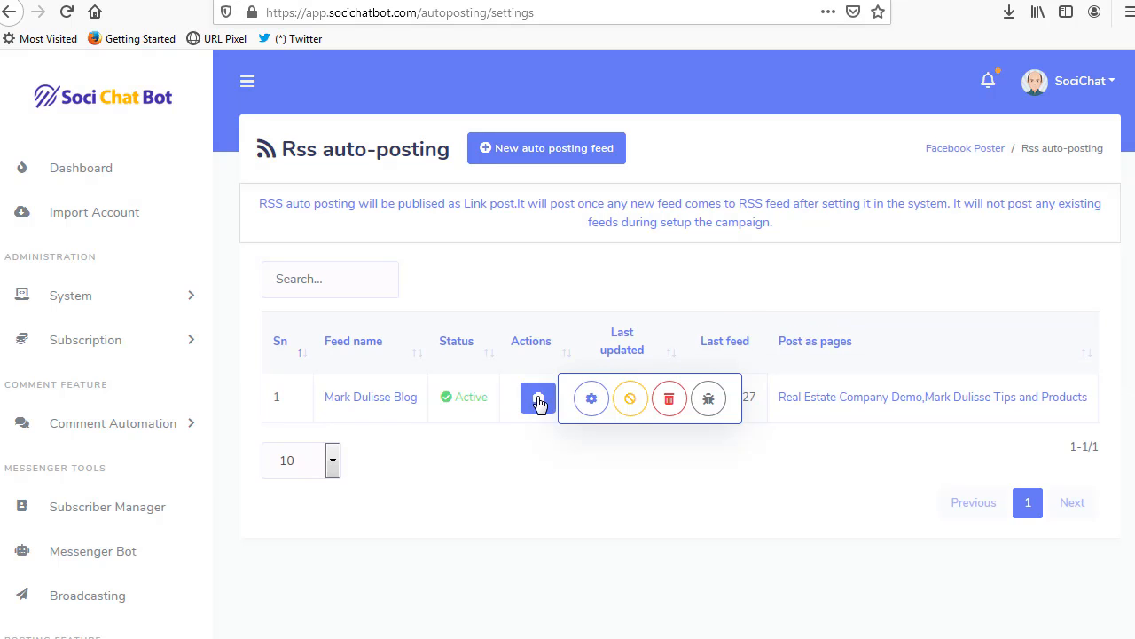
left_click(707, 401)
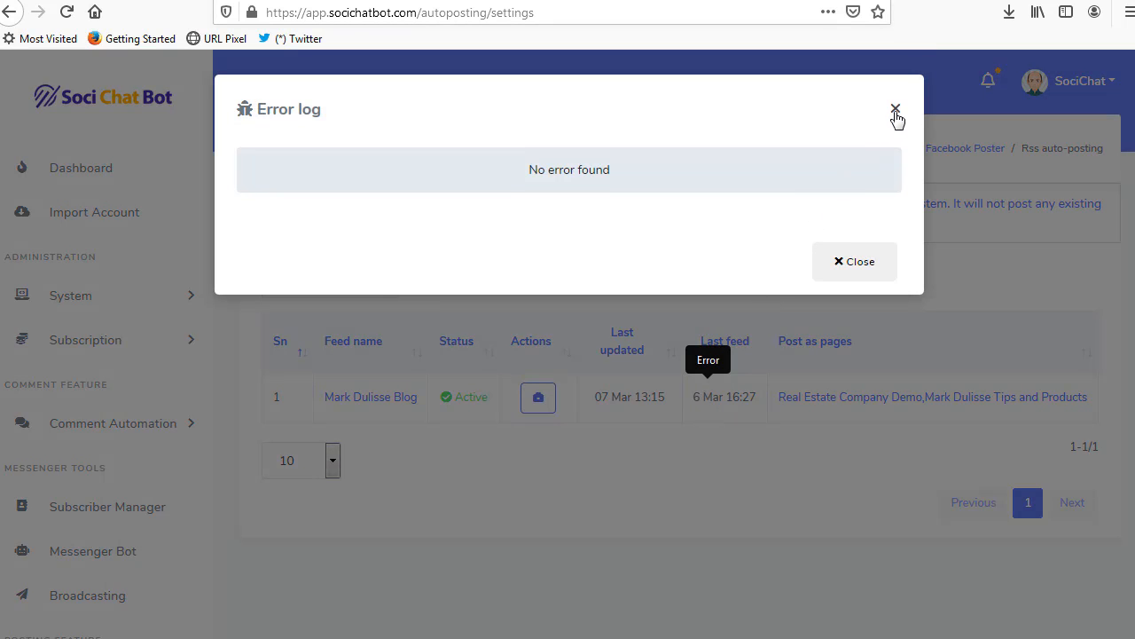
left_click(895, 108)
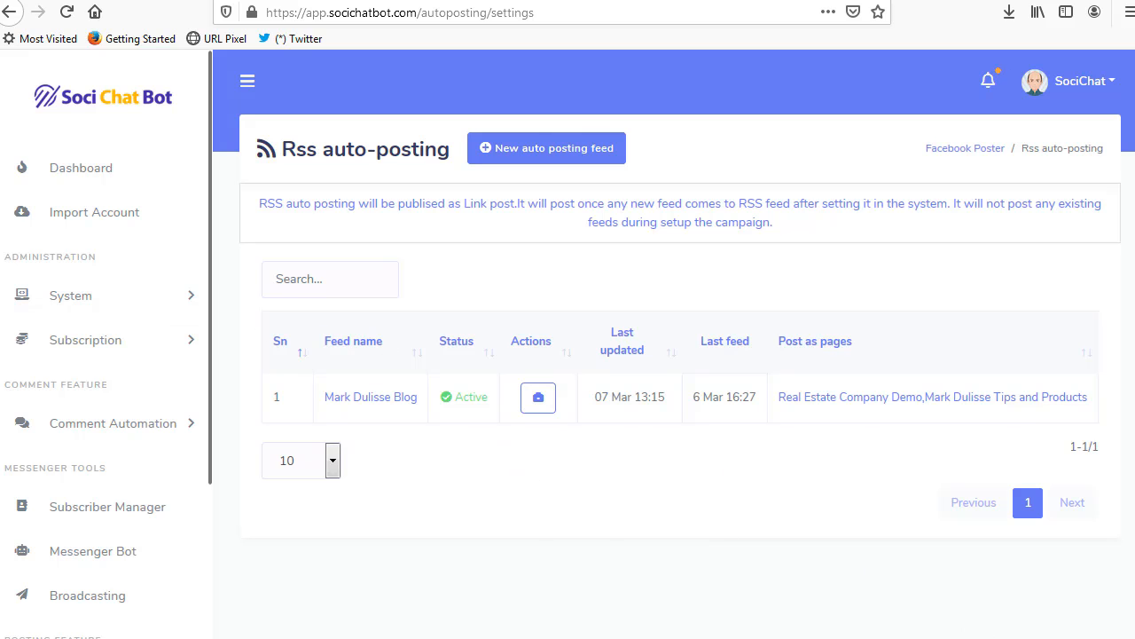
- Open the Text/Image/Link/Video Poster campaign list and filter it to Link Post
left_click(894, 401)
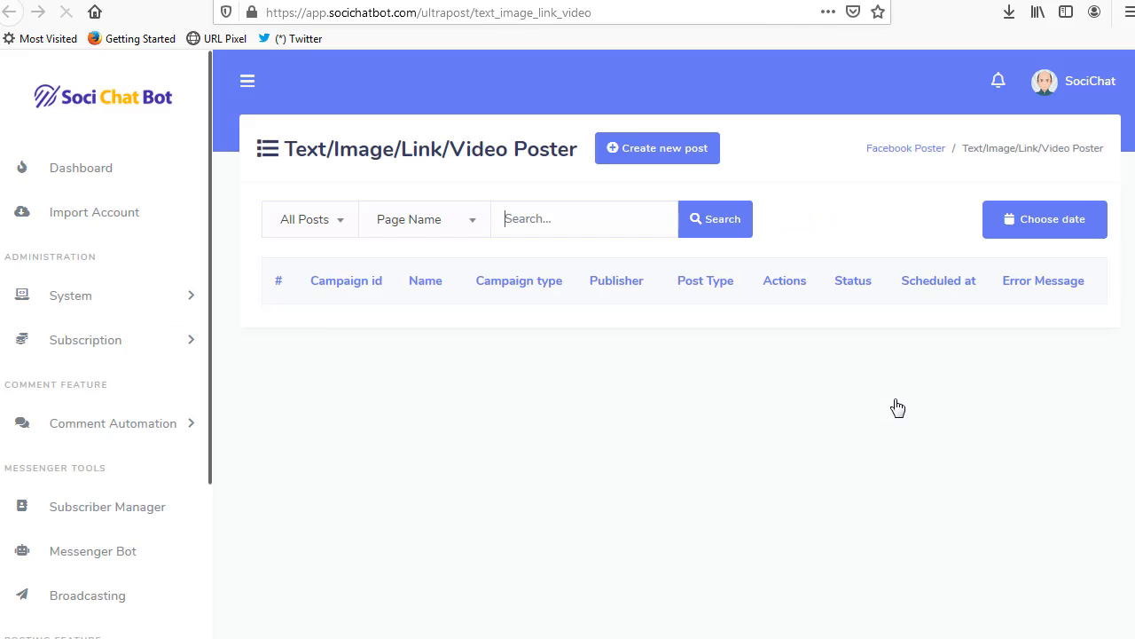
left_click_drag(297, 155, 365, 149)
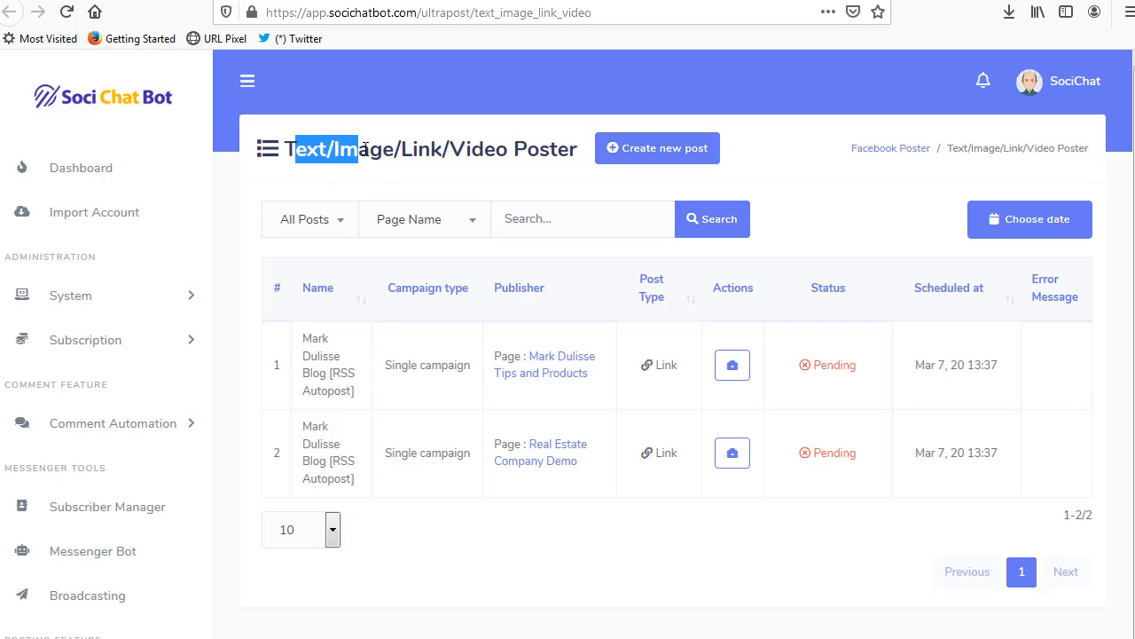
left_click(334, 218)
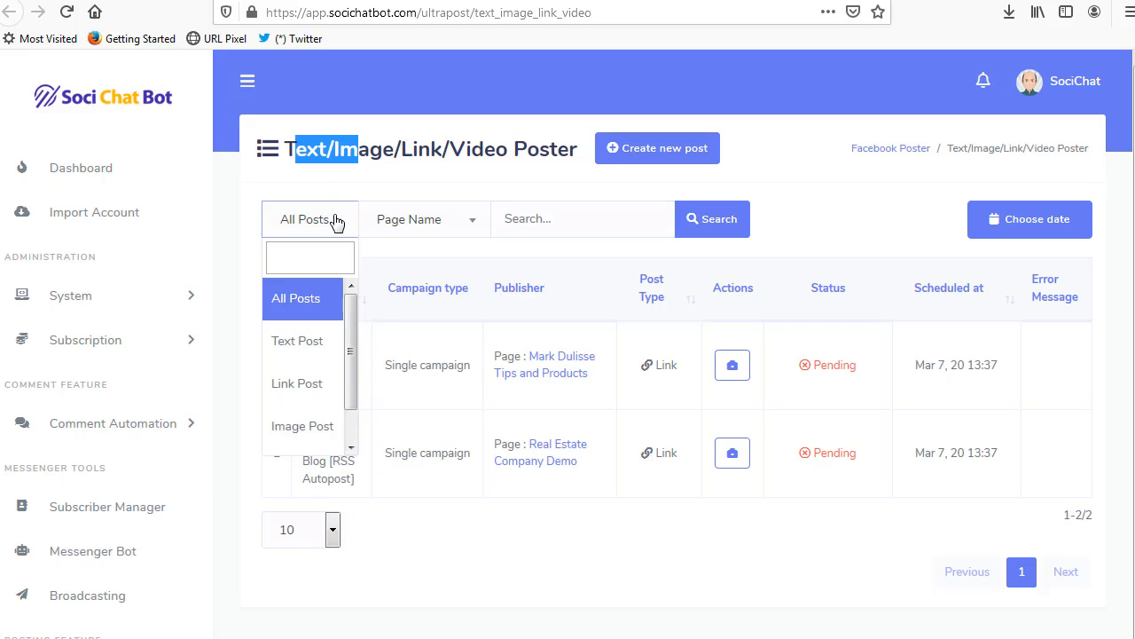
left_click(305, 383)
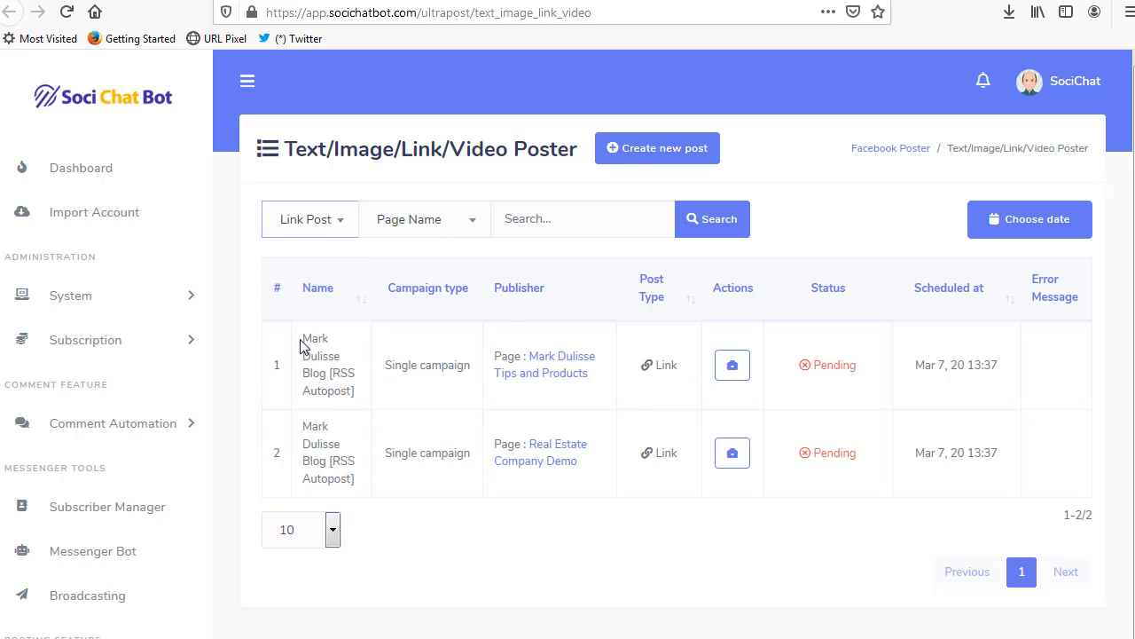
- Examine the available actions and publishing status of the RSS autopost campaign for the Tips and Products page
left_click(316, 365)
left_click_drag(324, 372, 336, 390)
left_click(742, 376)
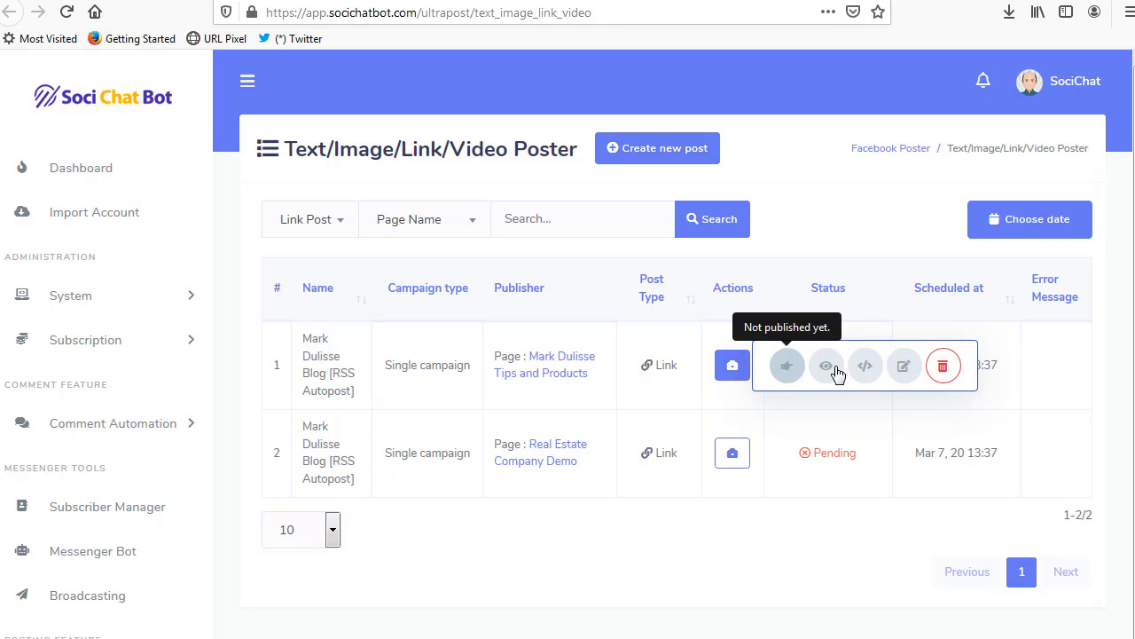
left_click(707, 547)
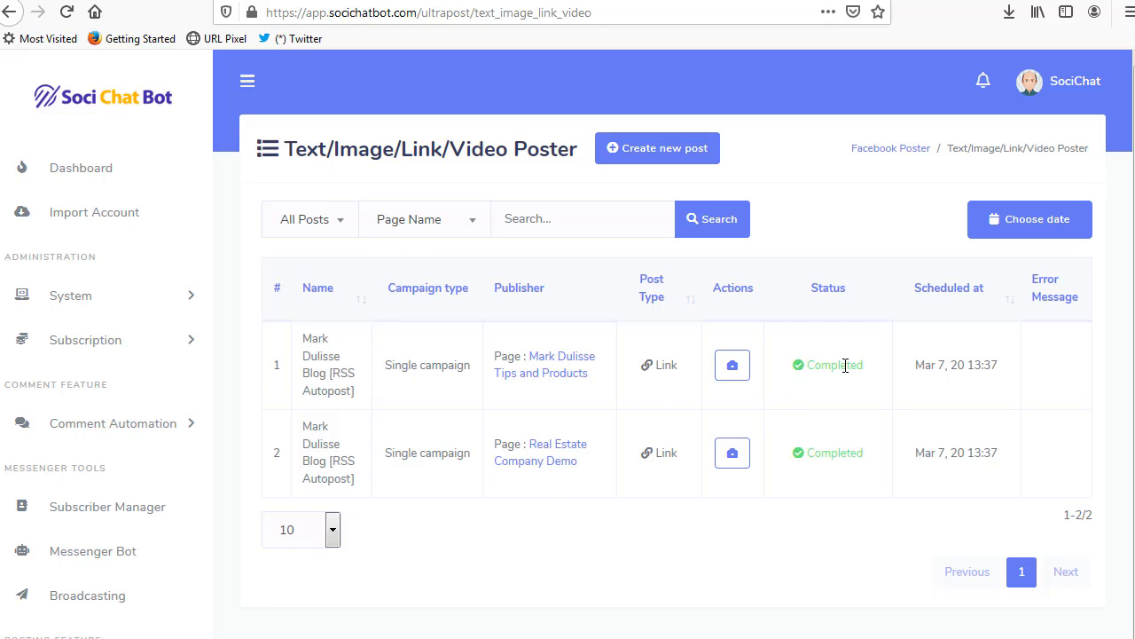
left_click_drag(809, 364, 859, 362)
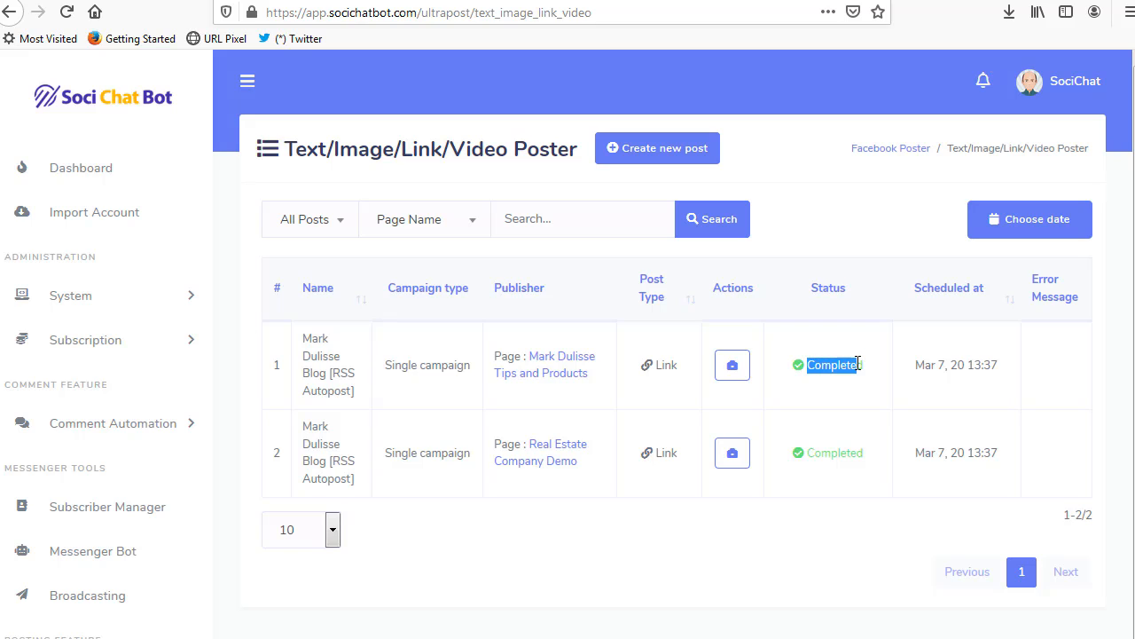
left_click(862, 363)
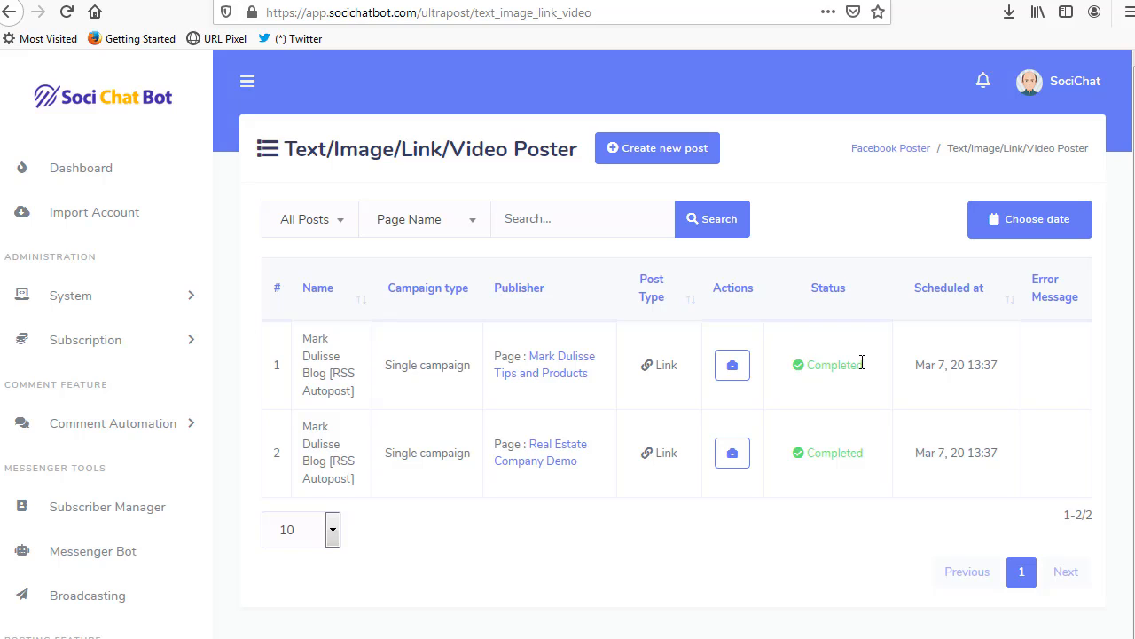
- Visit the Tips and Products Facebook page, find the auto-posted Soci Chat Features entry, and follow its link to the blog post
left_click(559, 359)
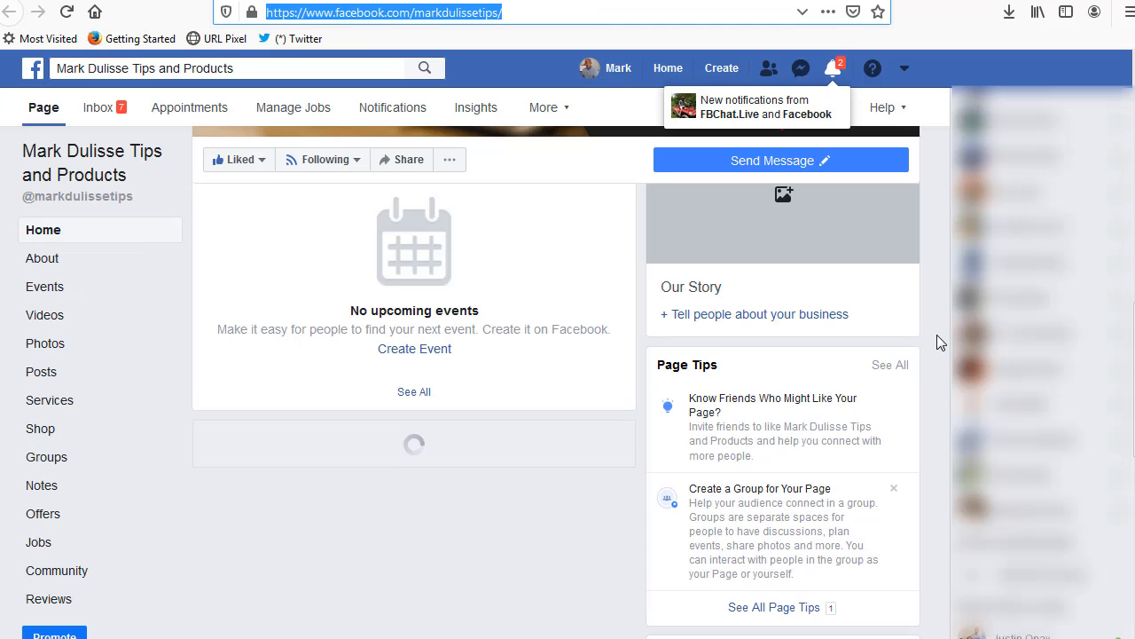
scroll(936, 335, "down", 10)
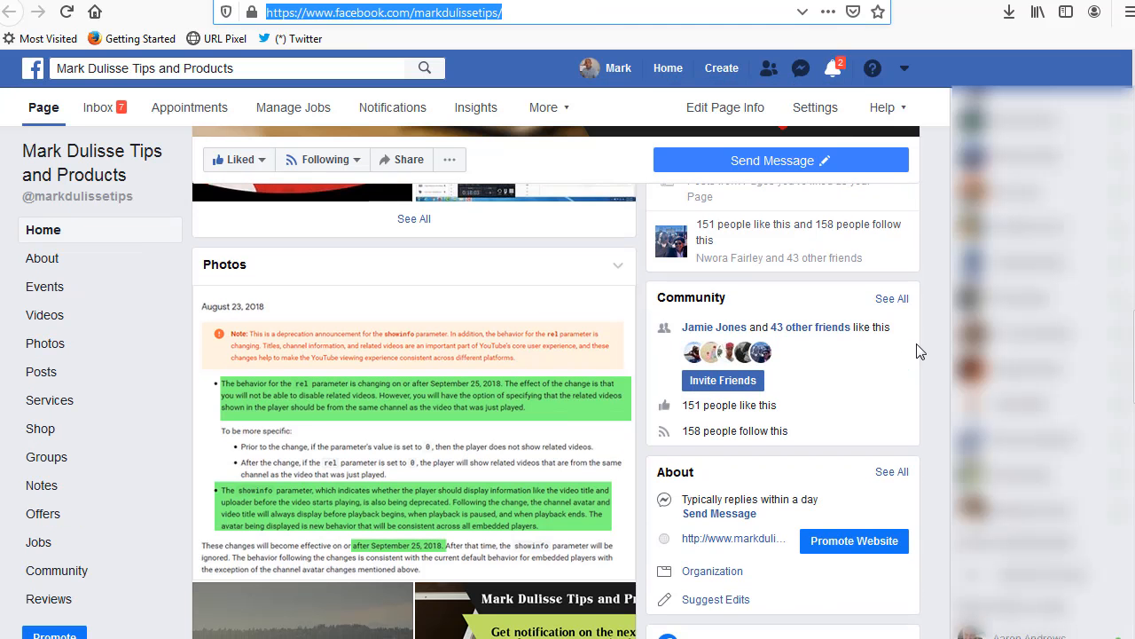
scroll(920, 353, "down", 2)
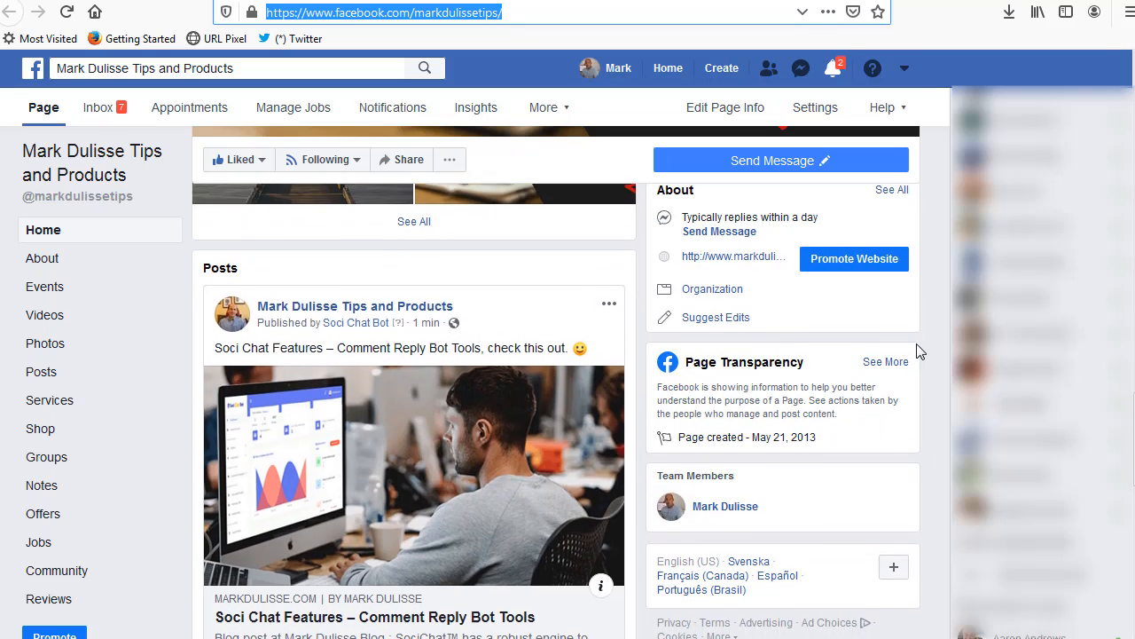
scroll(919, 352, "down", 2)
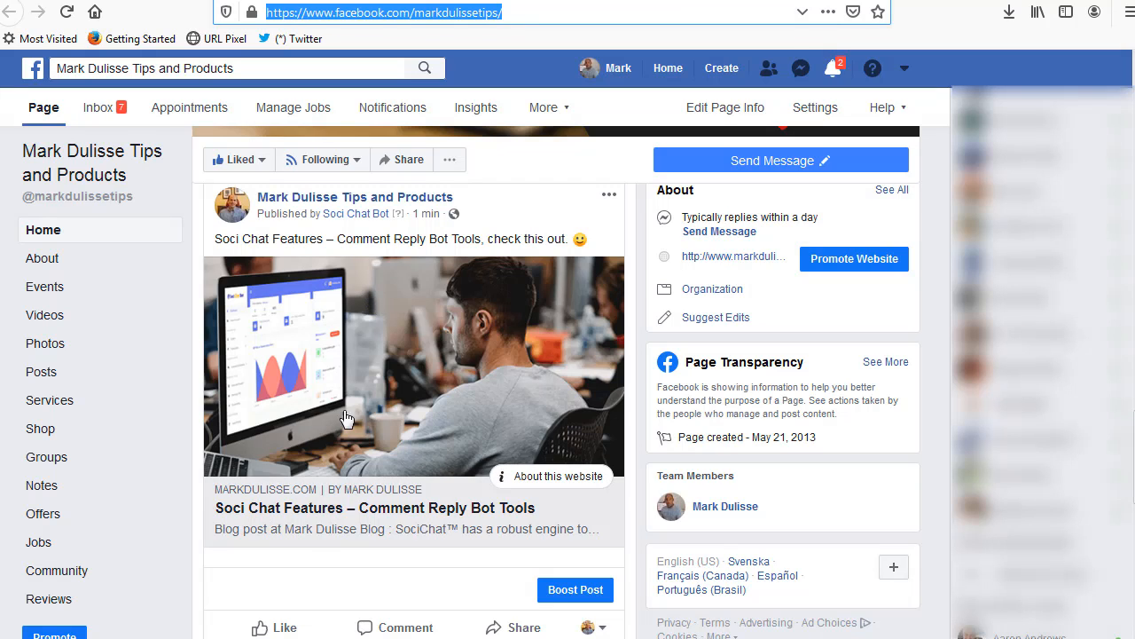
left_click(357, 462)
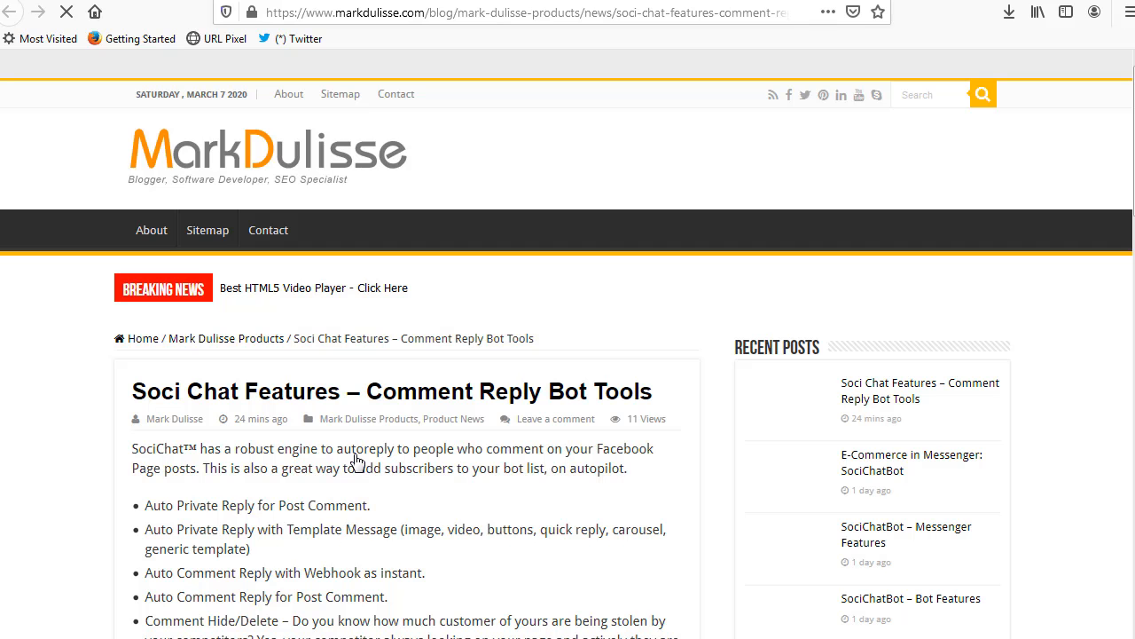
scroll(362, 430, "down", 3)
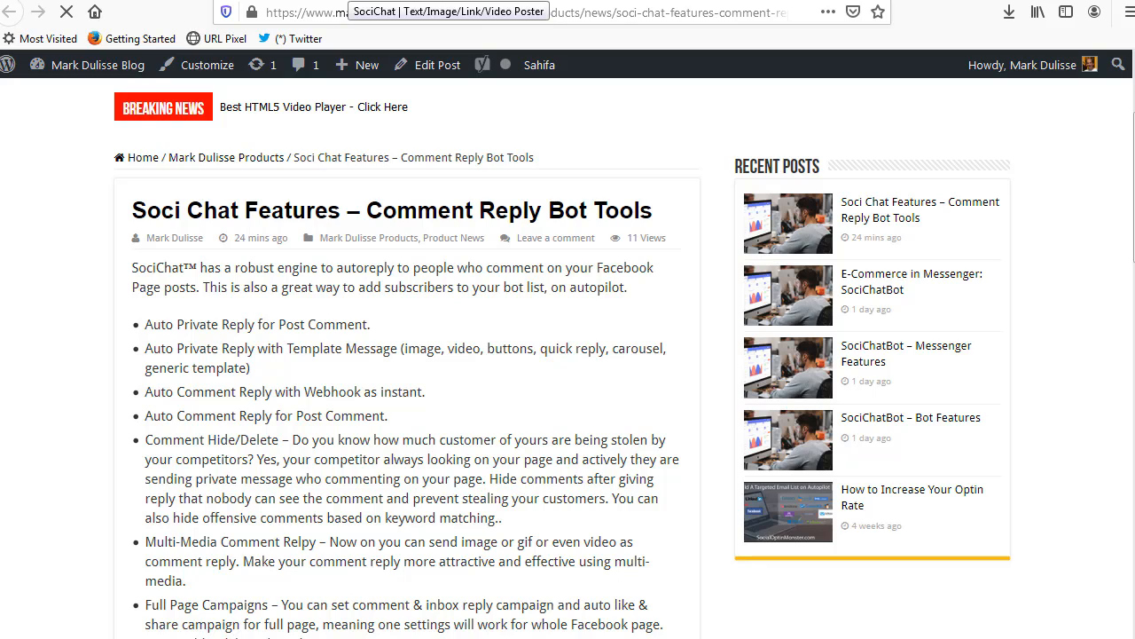
- Return to the campaign list, visit the Real Estate Company Demo Facebook page, and inspect which app published its newest post
left_click(347, 0)
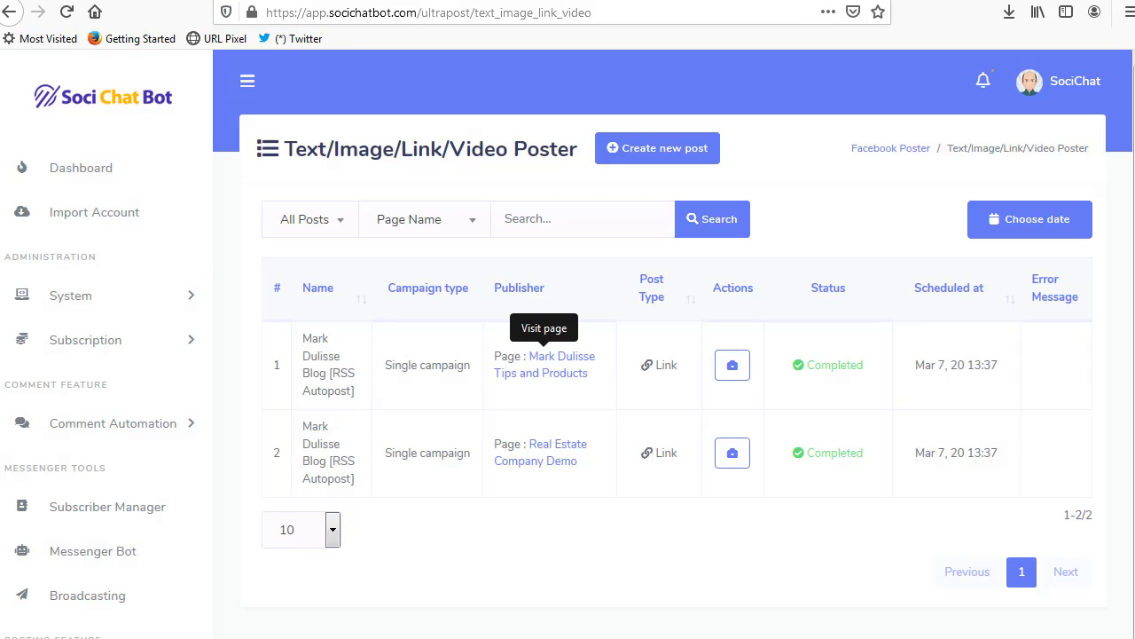
left_click(566, 451)
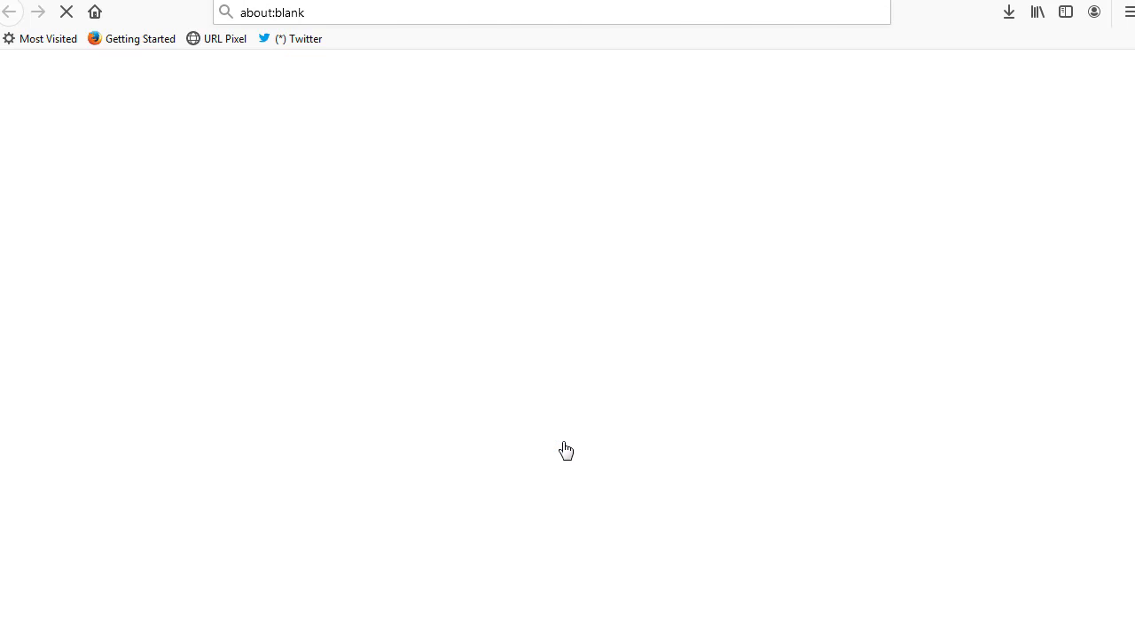
scroll(210, 507, "down", 5)
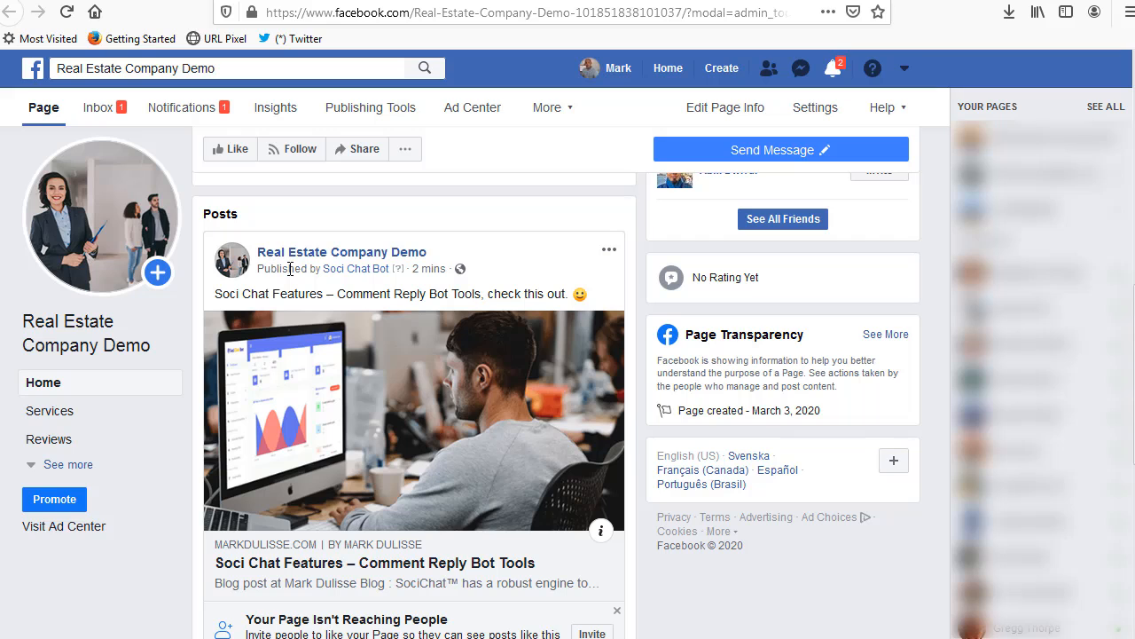
left_click_drag(270, 269, 312, 267)
mouse_move(362, 279)
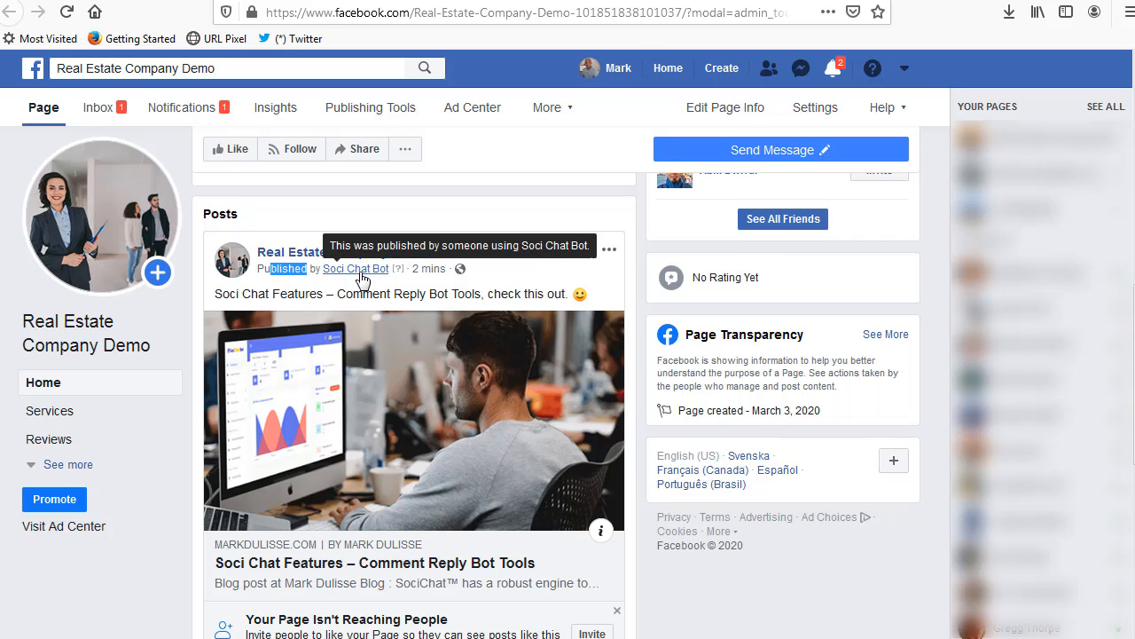